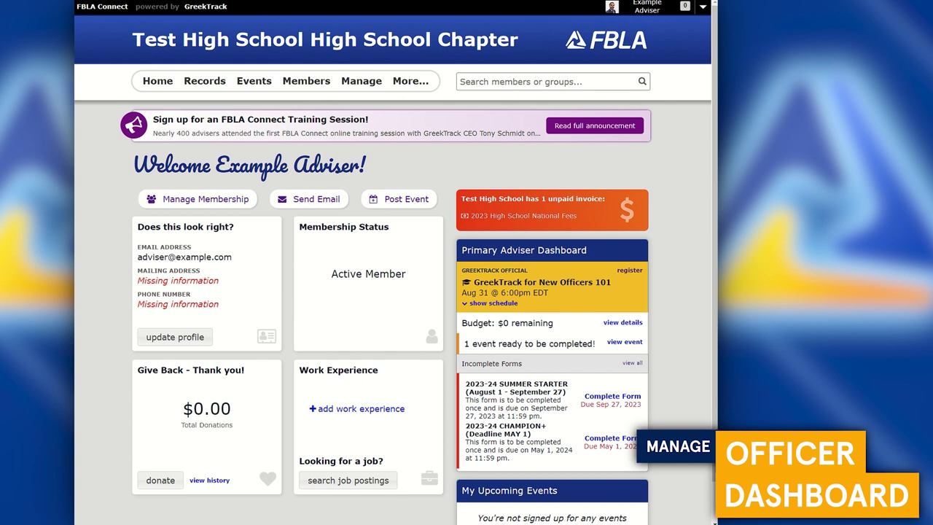
- Go to the Officer Dashboard under Manage and start a new calendar event
mouse_move(367, 85)
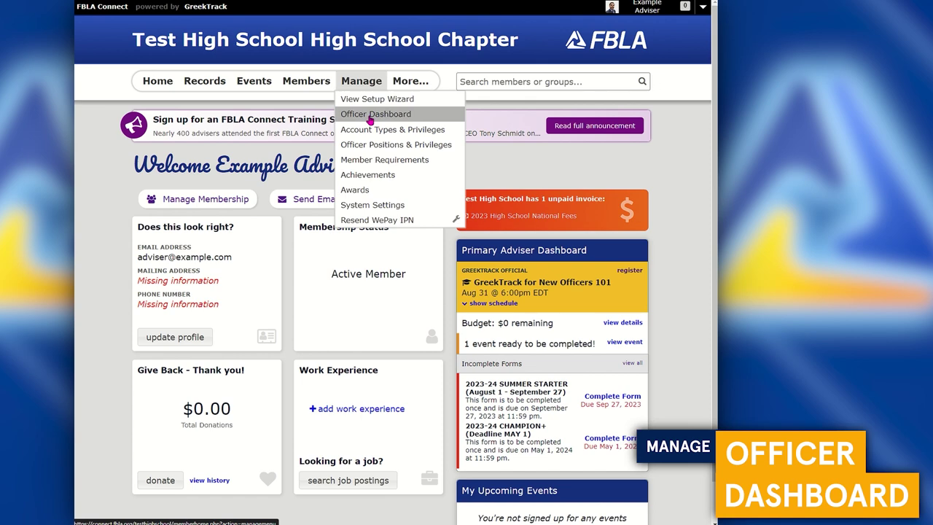
left_click(370, 119)
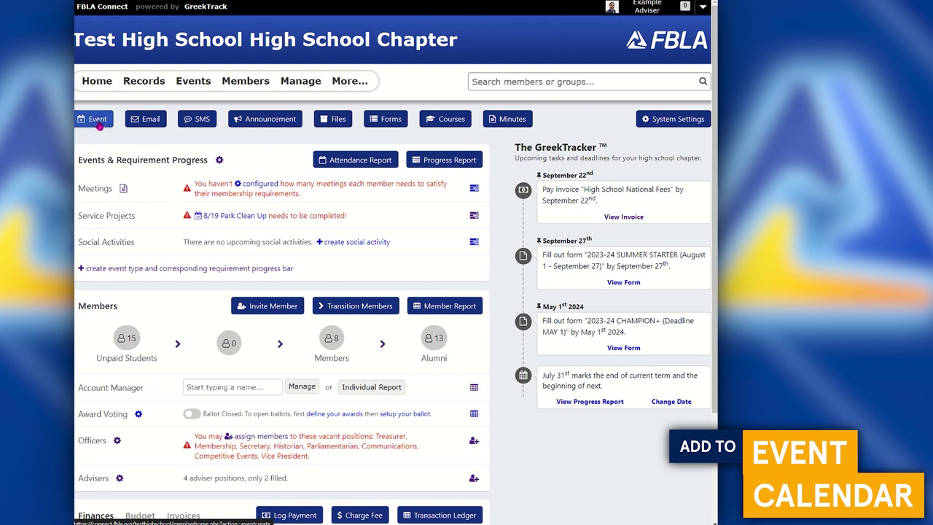
left_click(98, 121)
- Title the event 'Meeting' on 08/29/2023, running from 6:00 pm to 7:00 pm
left_click(296, 145)
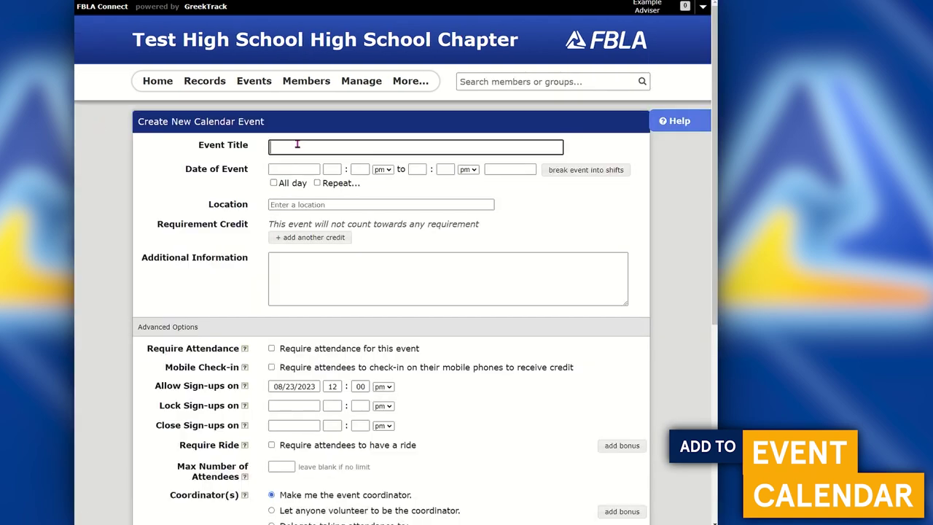
type("Meeting")
left_click(309, 168)
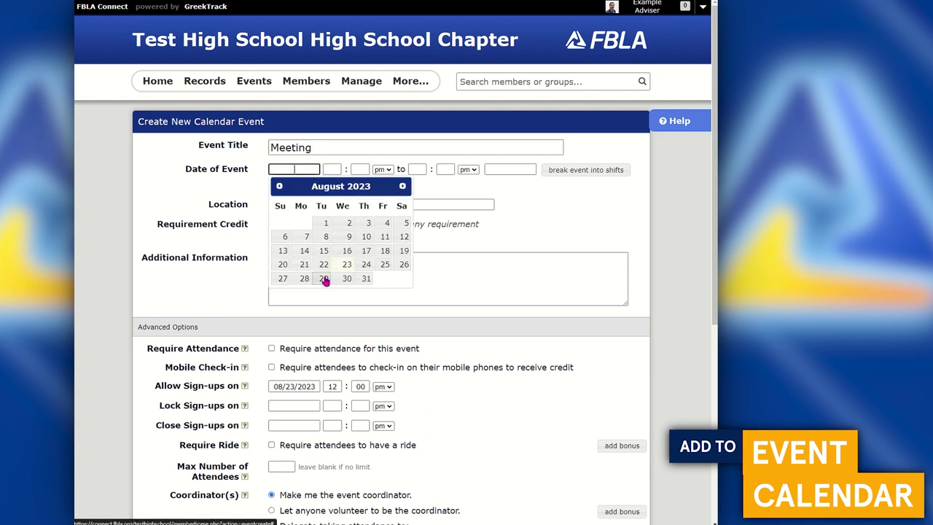
left_click(324, 278)
type("6")
key("Tab")
key("Tab")
key("Tab")
type("7")
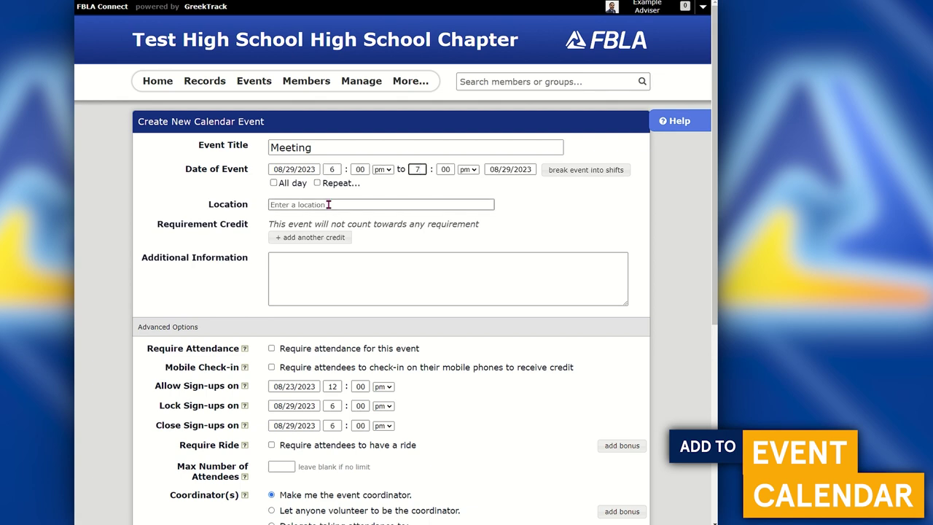
- Highlight the Requirement Credit label, then add a requirement credit to the event
left_click_drag(156, 224, 244, 226)
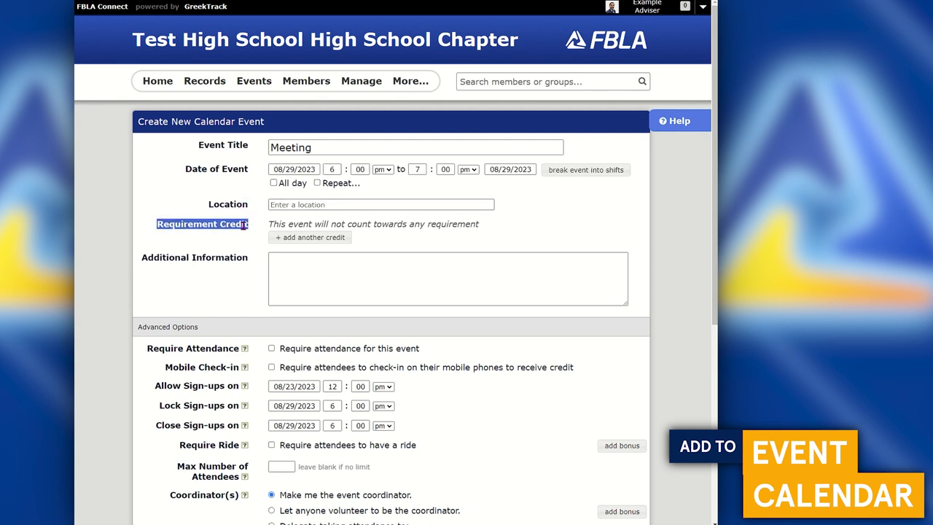
left_click(241, 226)
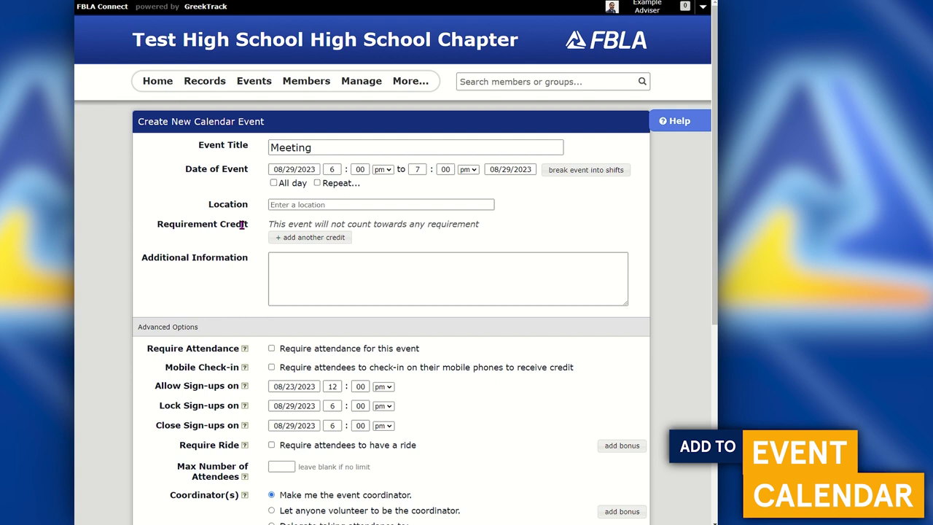
double_click(229, 225)
left_click(287, 237)
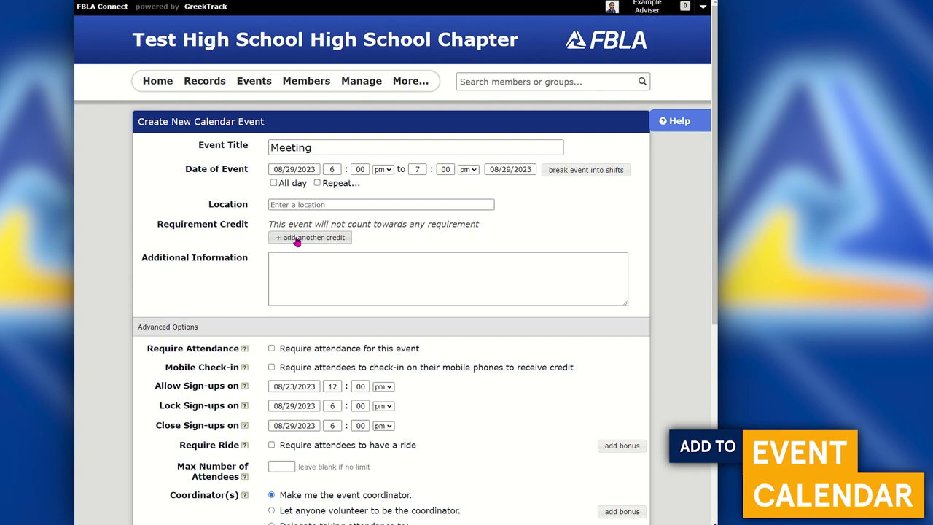
- Set the requirement credit to 1 Meeting and post the event to the calendar
left_click(343, 224)
left_click(335, 245)
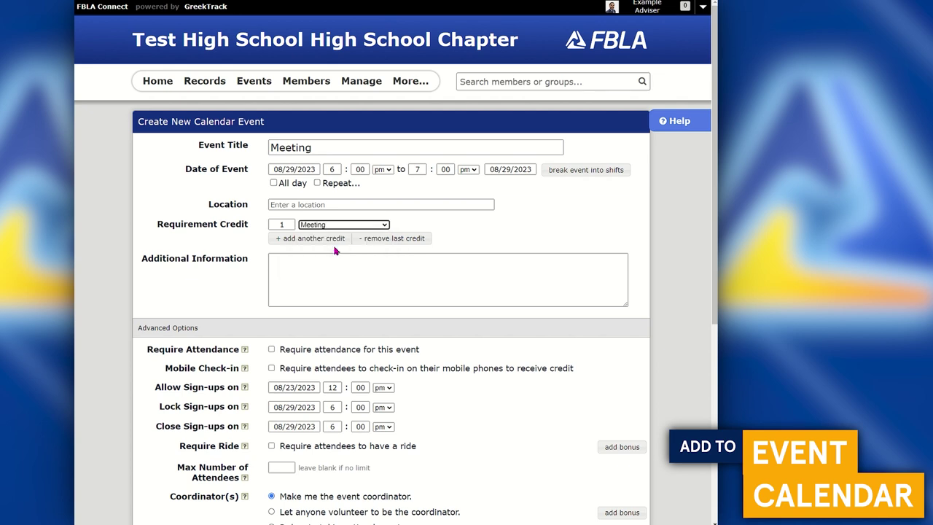
double_click(281, 225)
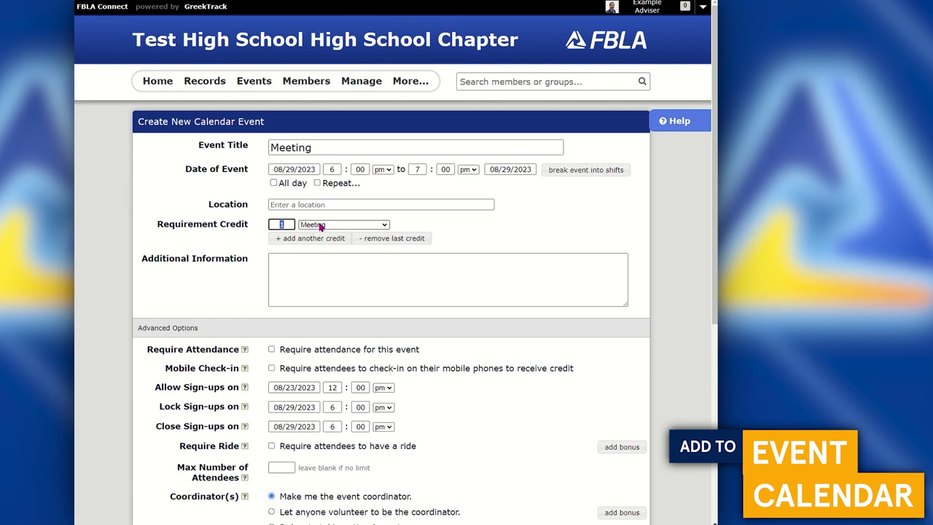
left_click(333, 229)
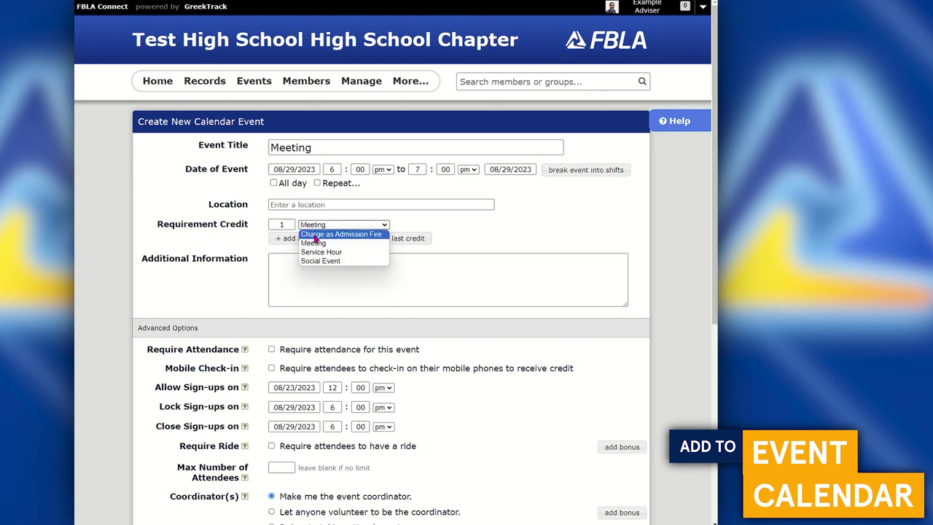
left_click(321, 251)
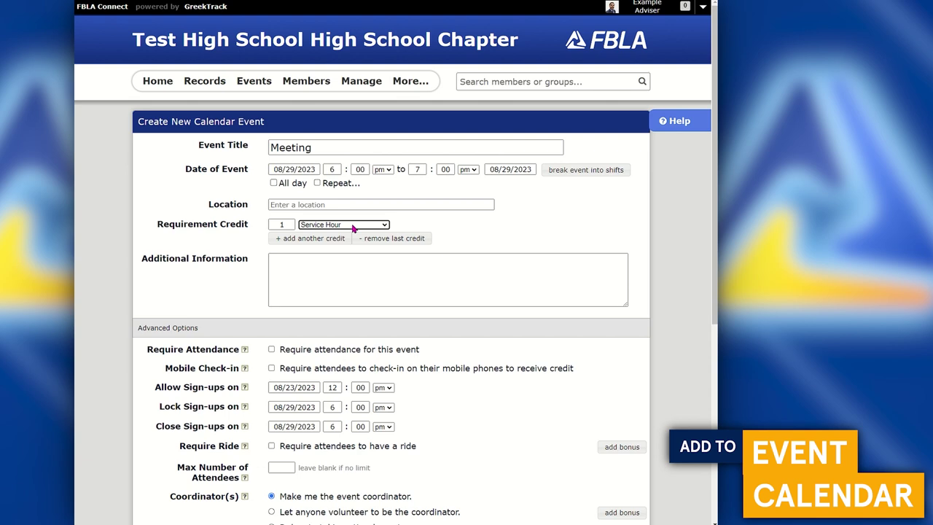
key("Up")
scroll(460, 235, "down", 4)
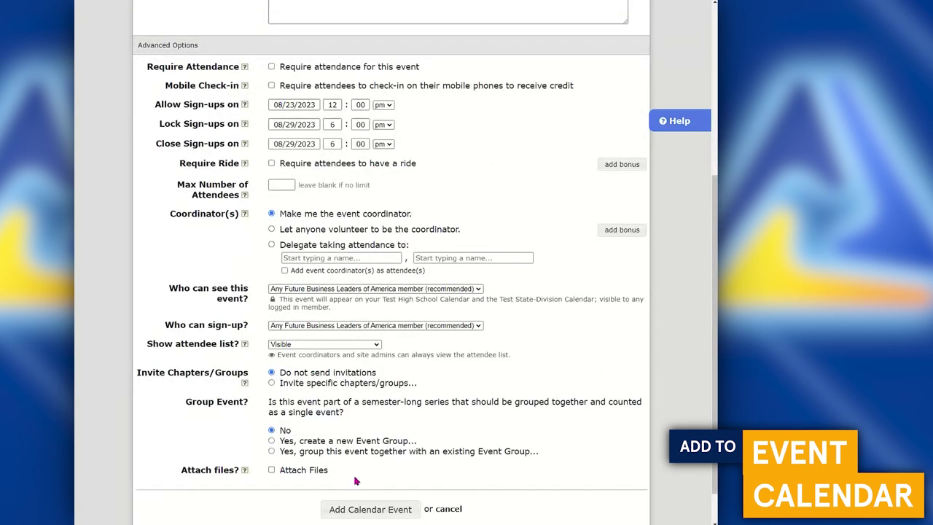
left_click(368, 512)
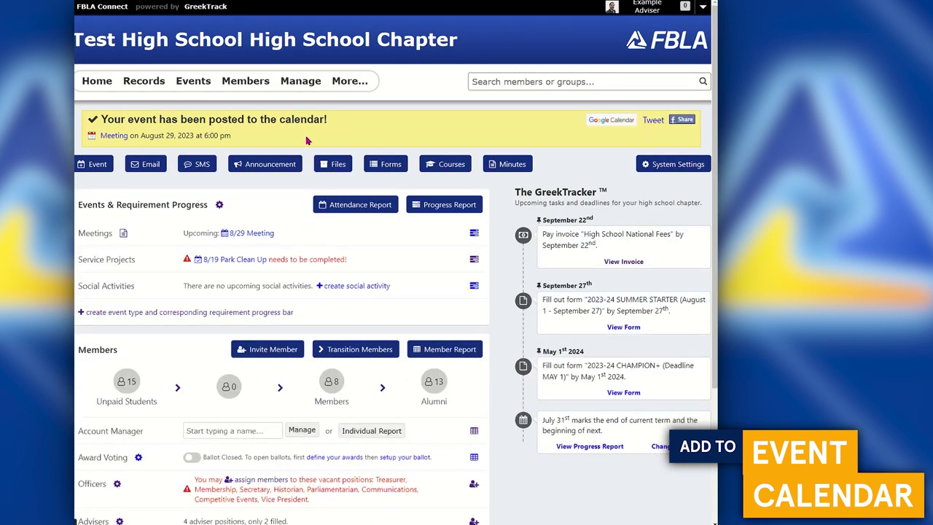
- Open the chapter event calendar and check the 6:00 pm Meeting on August 29
mouse_move(196, 86)
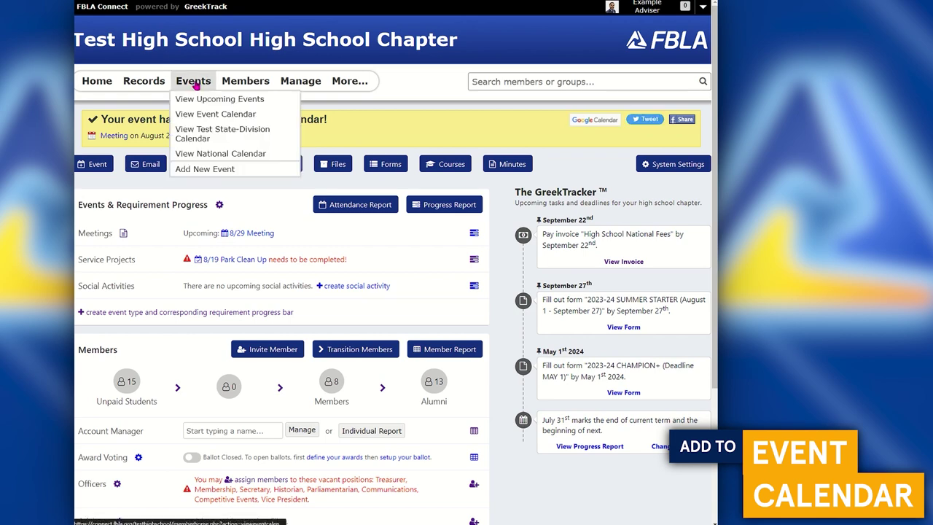
left_click(195, 86)
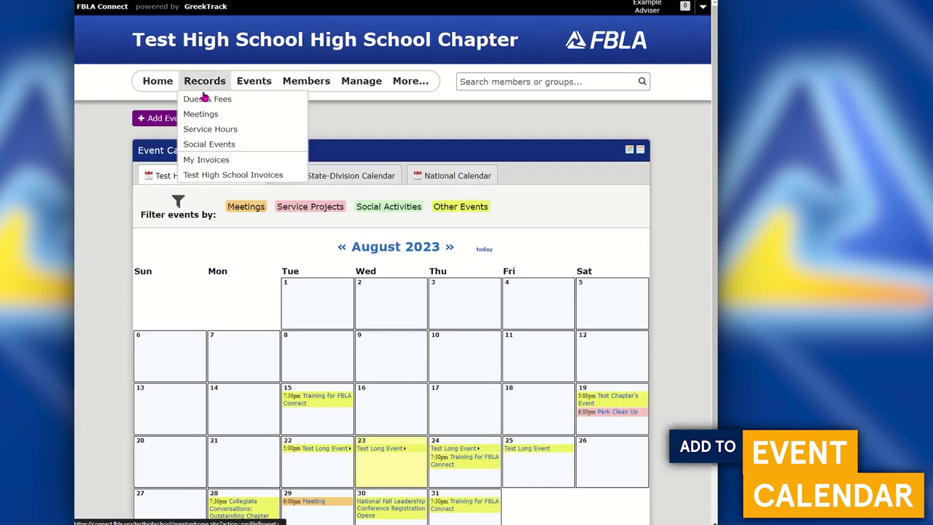
scroll(353, 241, "down", 1)
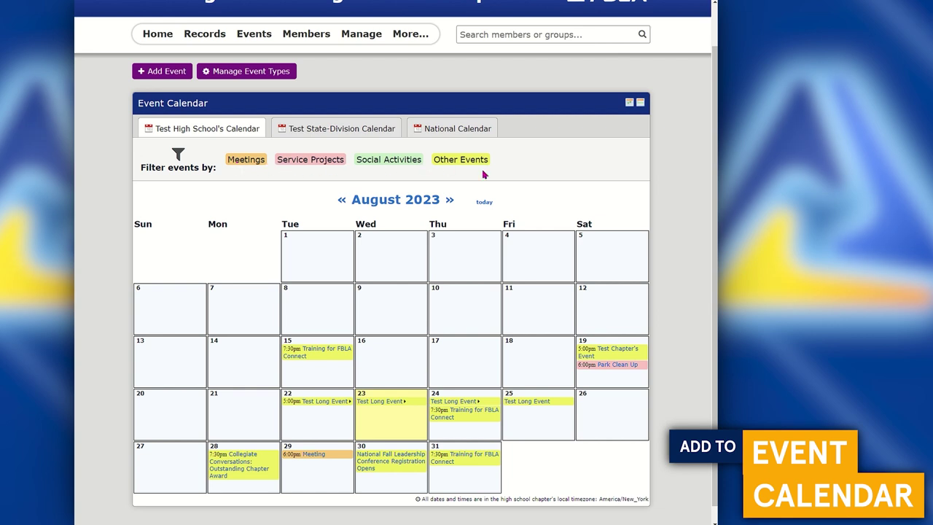
scroll(350, 288, "up", 1)
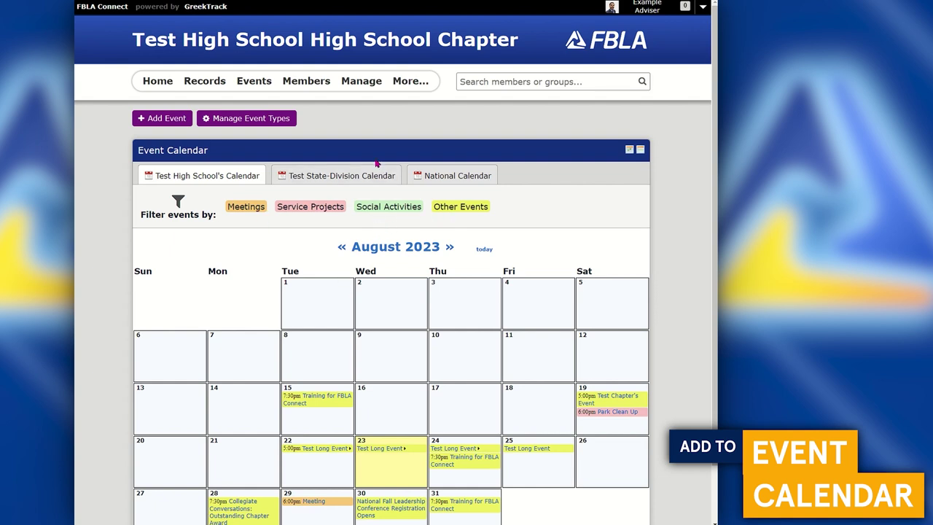
mouse_move(360, 86)
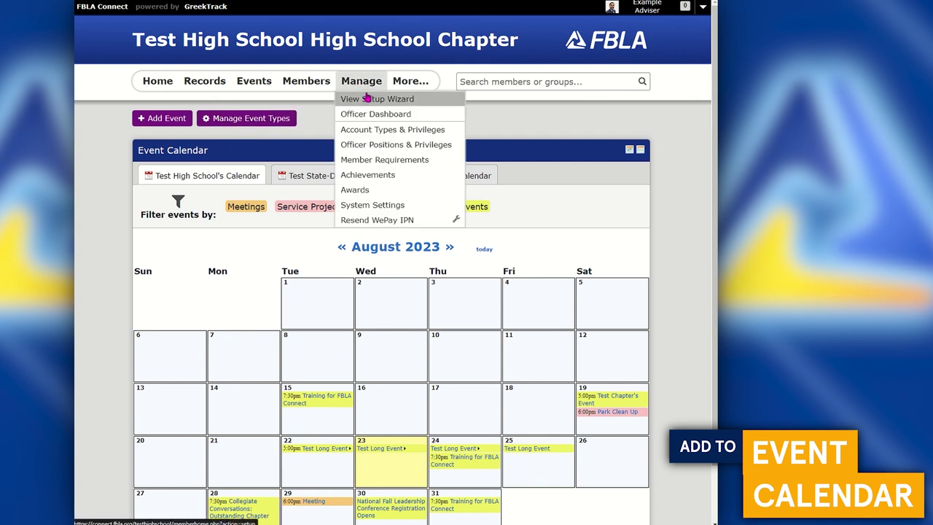
- Return to the Officer Dashboard, open the Email Campaign Manager and start a new email
left_click(370, 113)
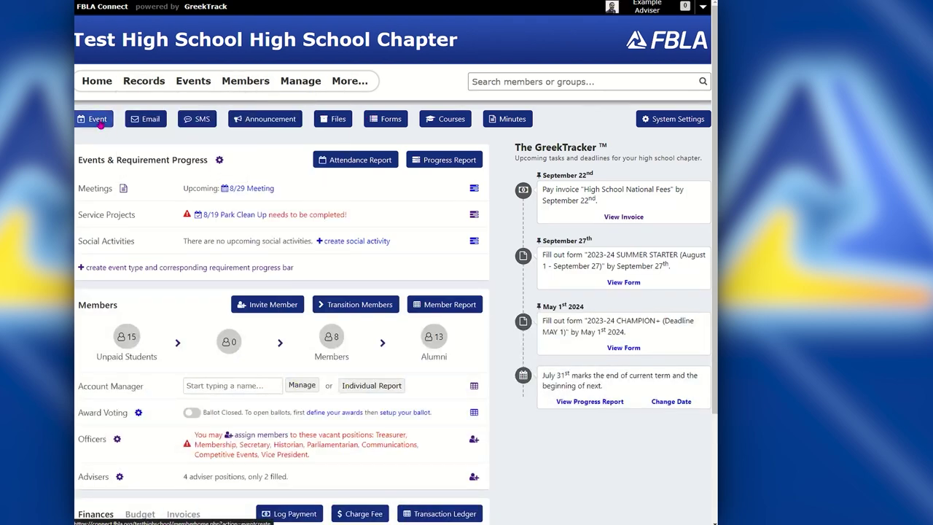
left_click(150, 123)
left_click(146, 125)
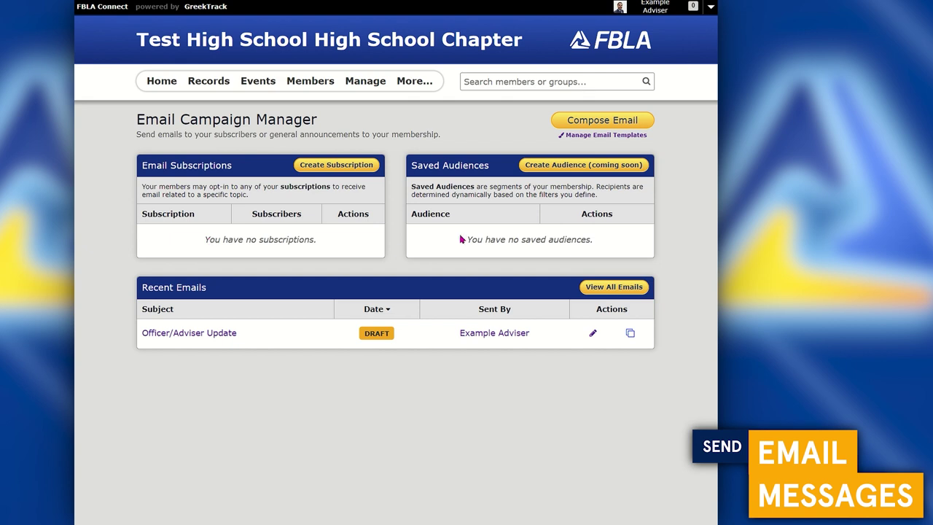
left_click_drag(411, 166, 486, 167)
left_click(487, 166)
left_click(610, 122)
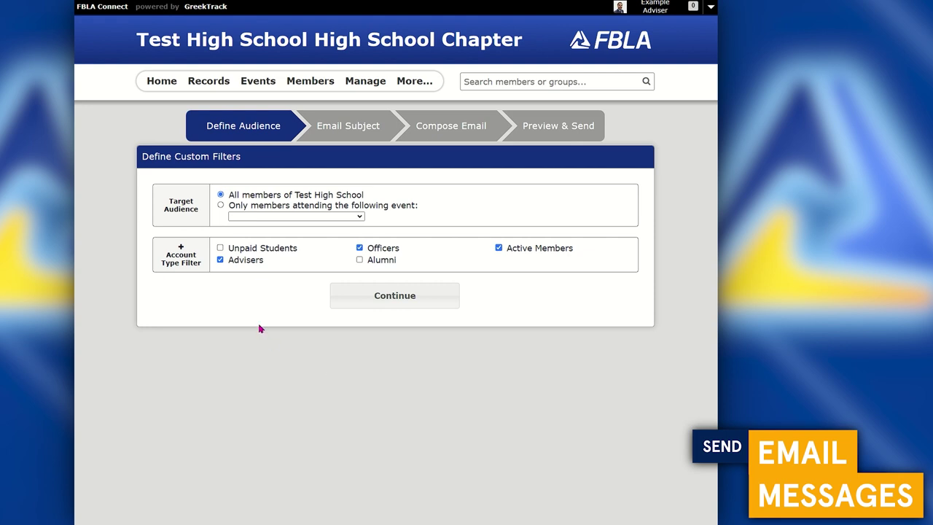
- Leave the audience filter on Officers, Advisers and Active Members, excluding Alumni, and continue
left_click(522, 249)
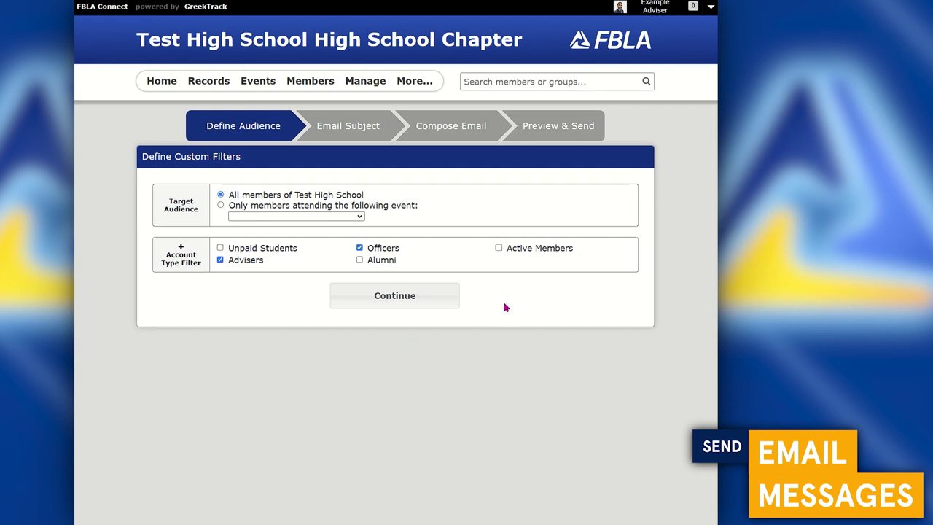
left_click(515, 251)
left_click(255, 264)
left_click(379, 261)
left_click(382, 249)
left_click(510, 251)
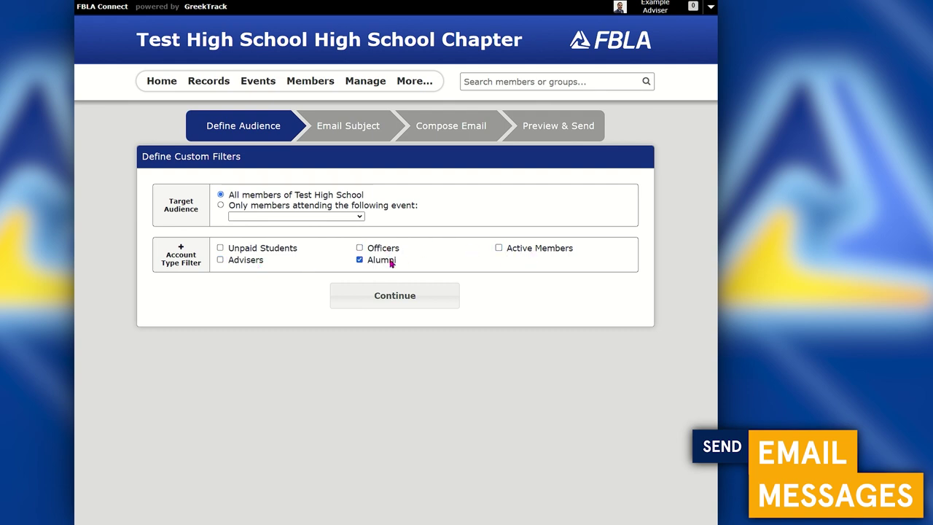
left_click(256, 263)
left_click(360, 261)
left_click(378, 250)
left_click(516, 250)
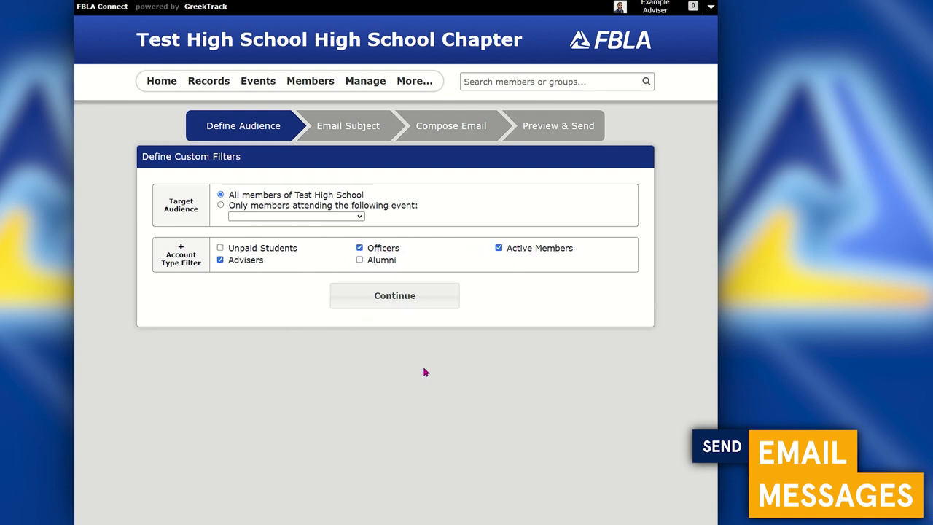
left_click(399, 300)
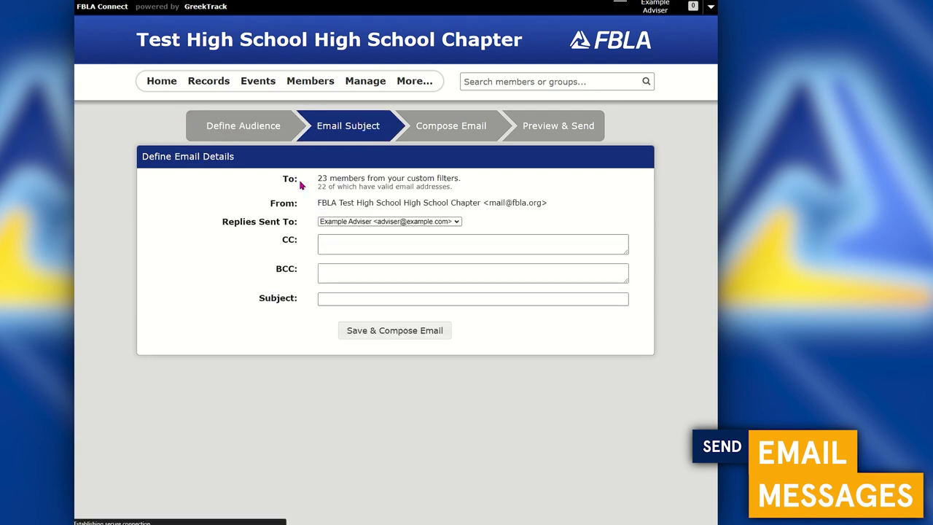
- Enter 'Chapter Update' as the email subject and save it to proceed to composing
left_click_drag(319, 178, 388, 181)
left_click(388, 180)
left_click(347, 300)
type("Chapter Update")
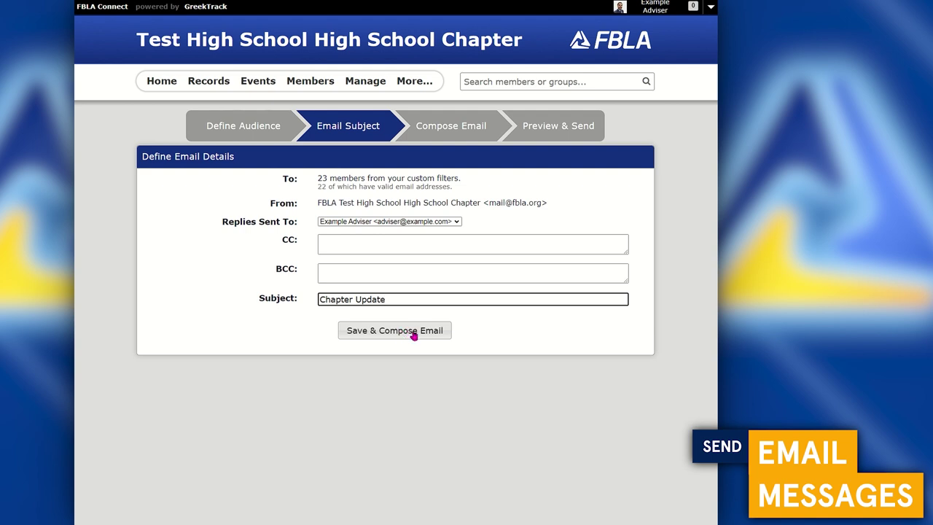
left_click(413, 332)
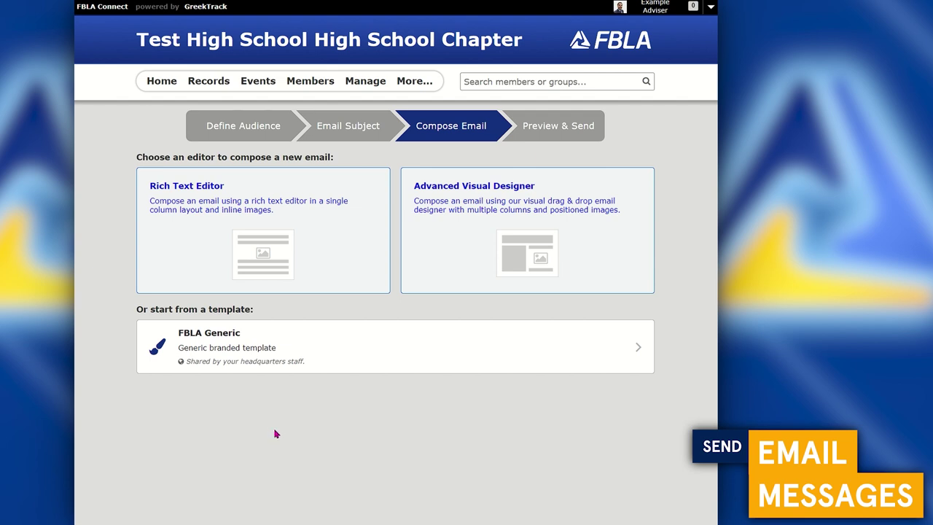
- Start from the FBLA Generic template, dismiss the alert, and select the story text block
left_click(324, 368)
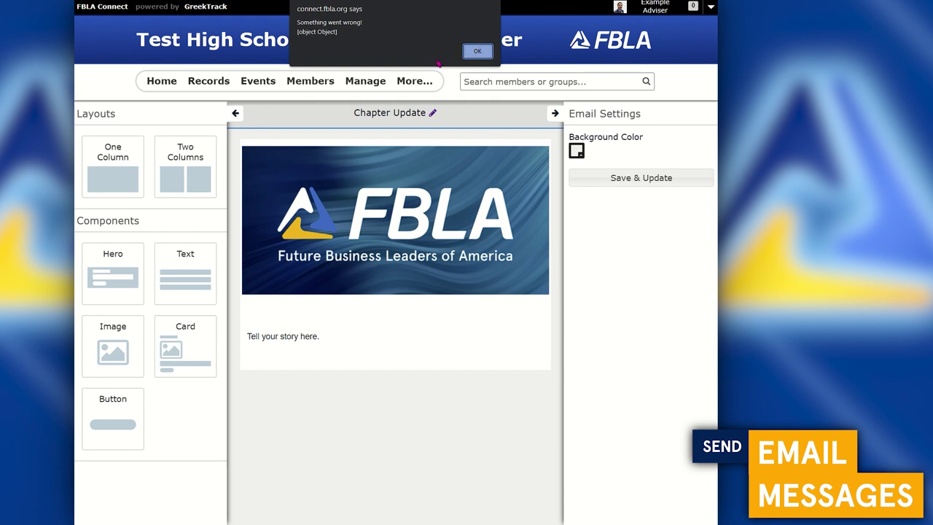
left_click(473, 54)
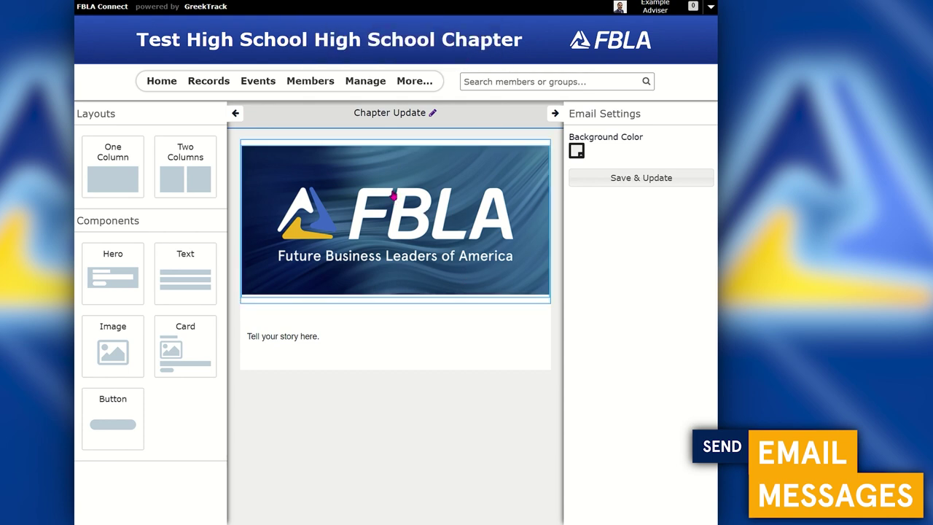
left_click(297, 347)
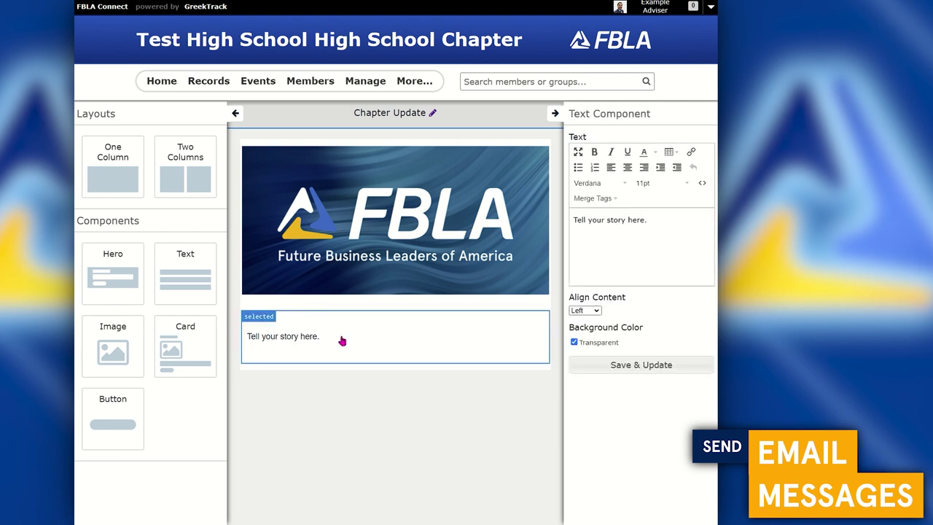
- Replace the placeholder story with 'Dear' plus the Member: Full Name merge tag, then 'Message'
left_click_drag(577, 218, 651, 221)
left_click(652, 220)
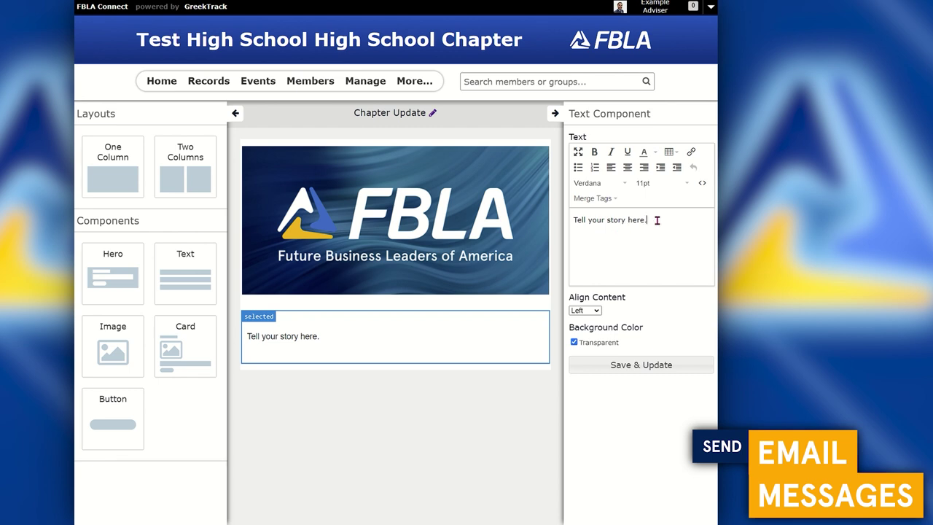
key("ctrl+a")
type("Dear")
left_click(605, 199)
left_click(604, 215)
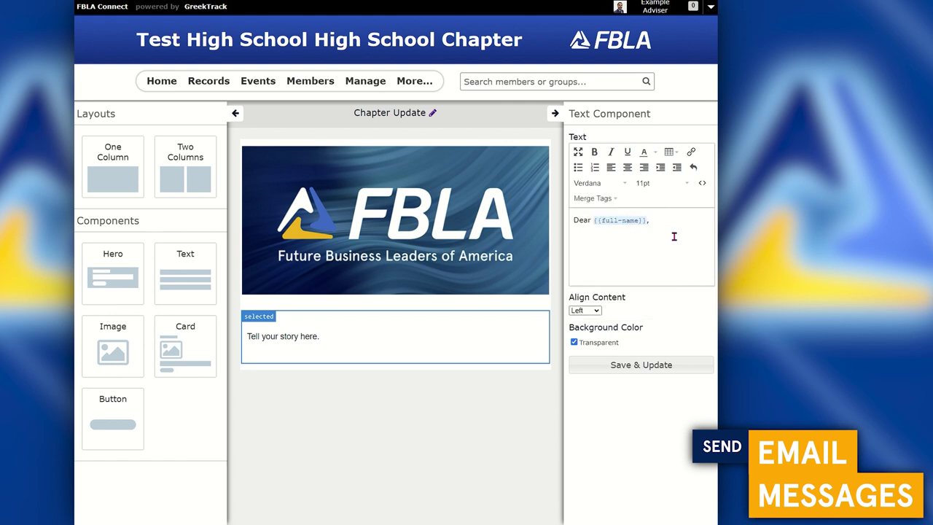
type("Message")
- Save the story text, dismiss the alert, and collapse the text settings panel
left_click(641, 365)
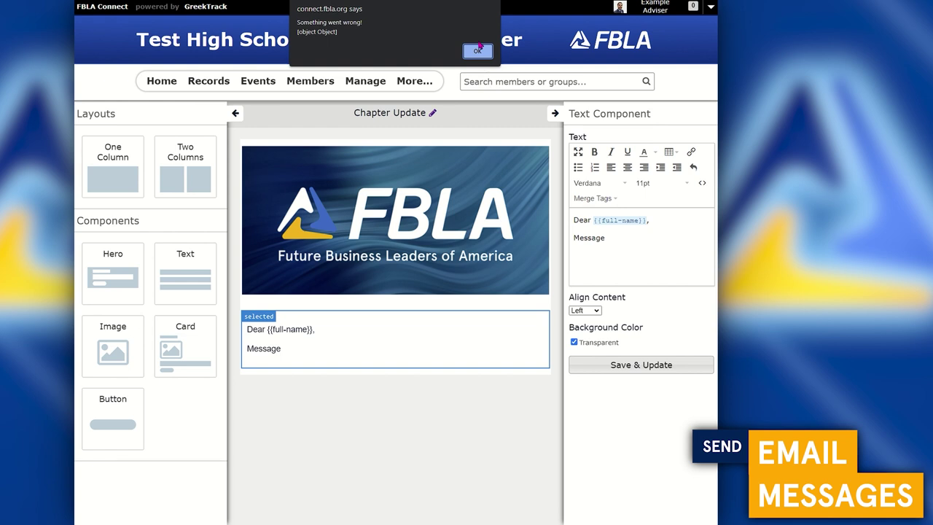
left_click(478, 50)
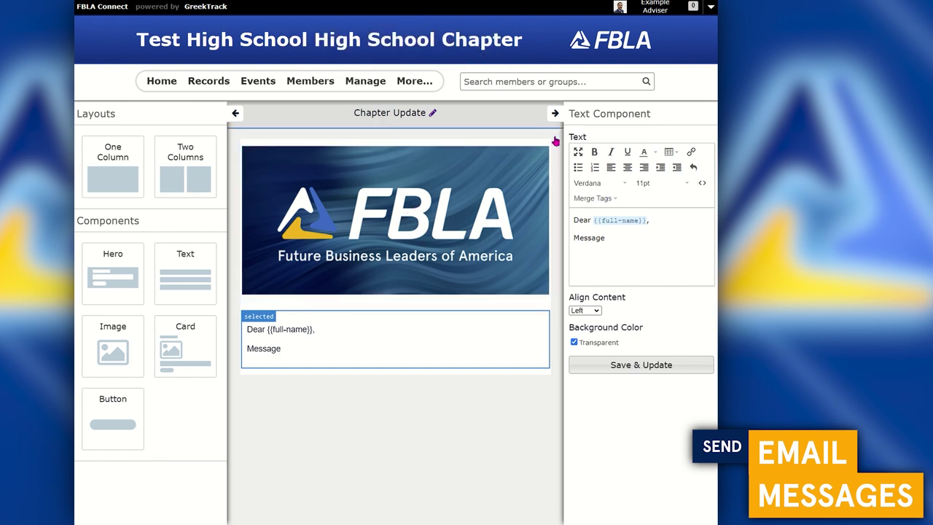
left_click(555, 114)
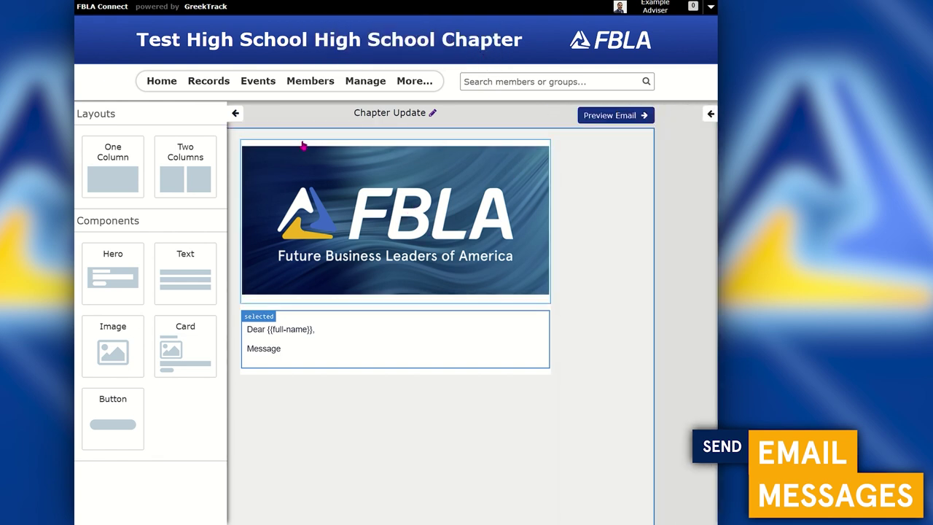
- Collapse the layouts and components panel so only the Chapter Update design shows
left_click(235, 113)
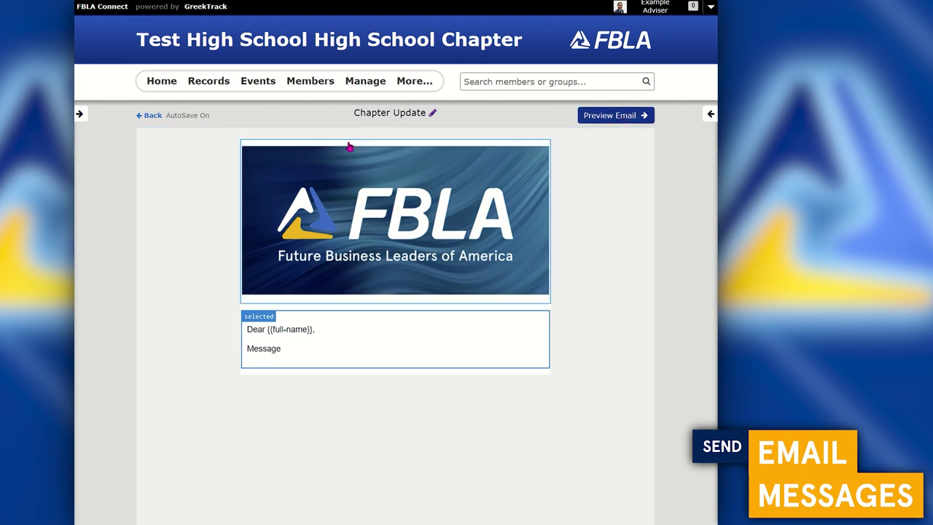
mouse_move(359, 86)
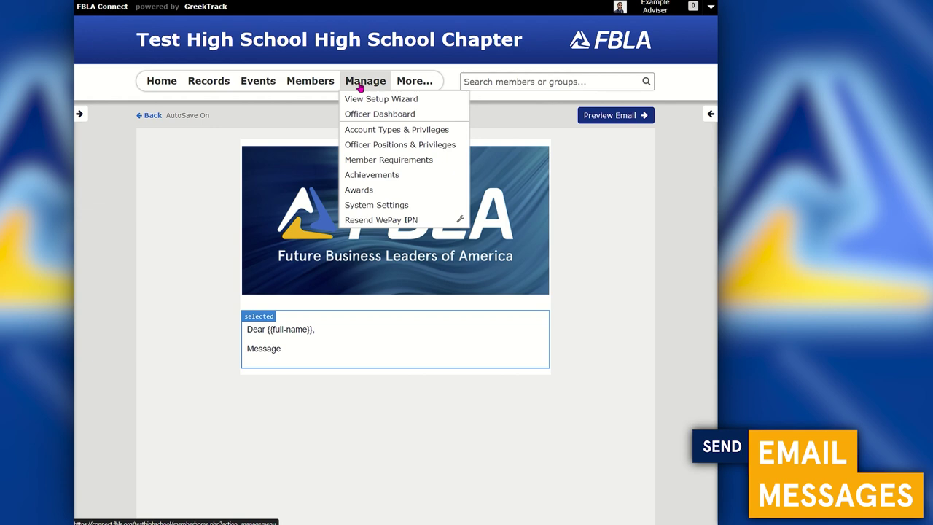
- Open the Recent SMS Messages page from the officer dashboard; no messages have been sent yet
left_click(376, 118)
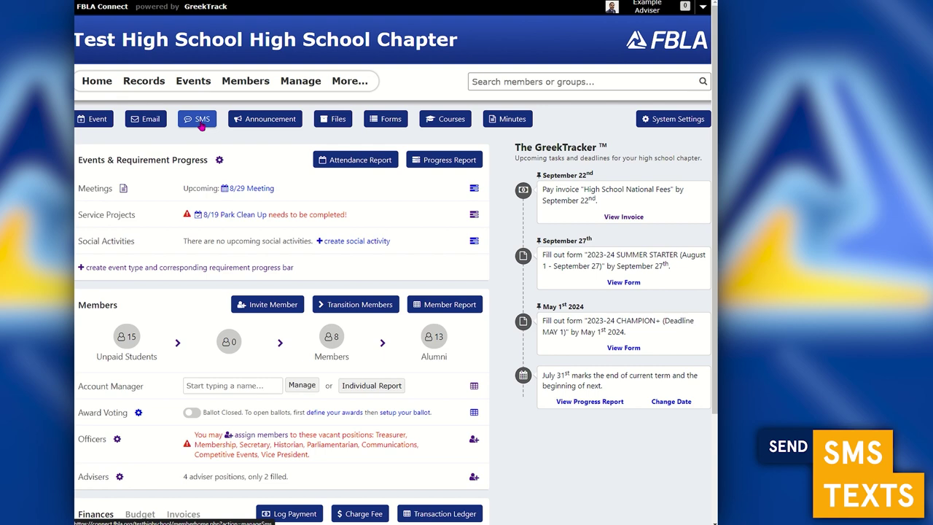
left_click(201, 123)
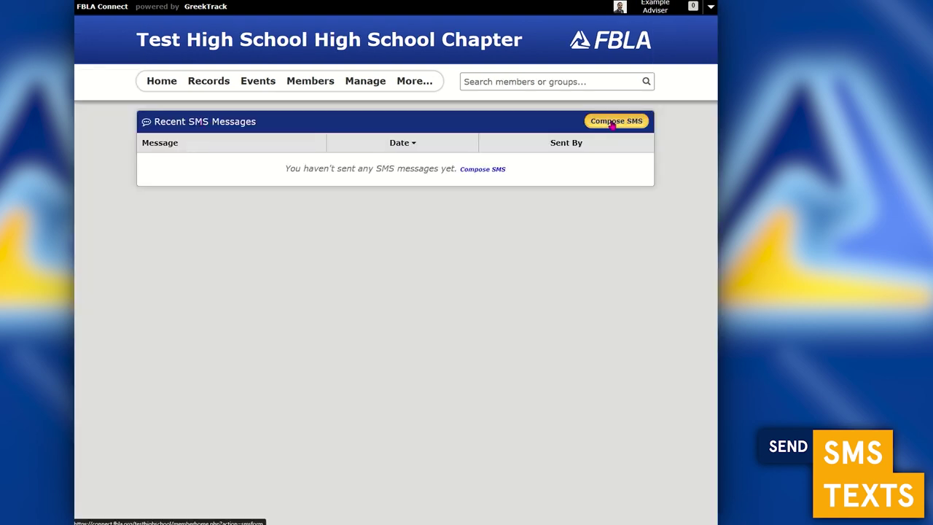
- Compose an SMS and toggle recipients between all members and one event's attendees, sending nothing
left_click(613, 124)
left_click(269, 193)
left_click(271, 180)
left_click(275, 200)
left_click(275, 220)
left_click(291, 182)
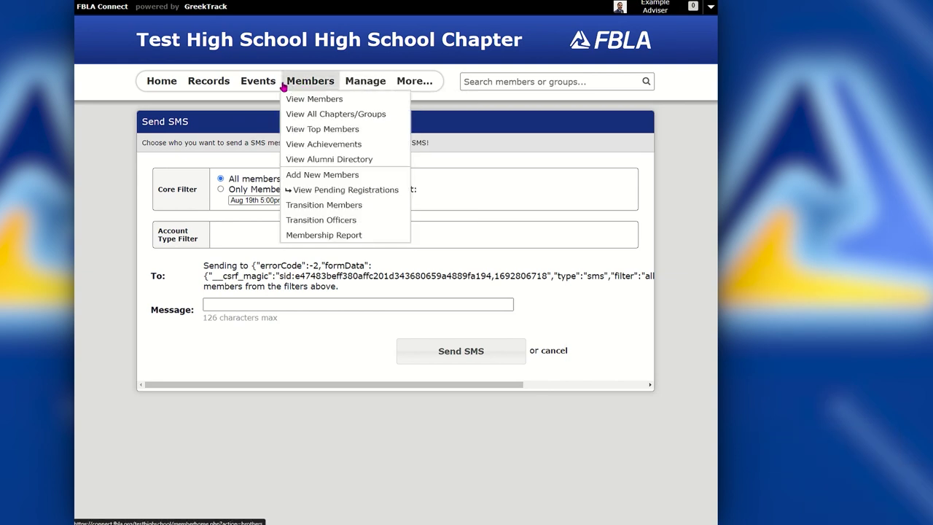
mouse_move(266, 83)
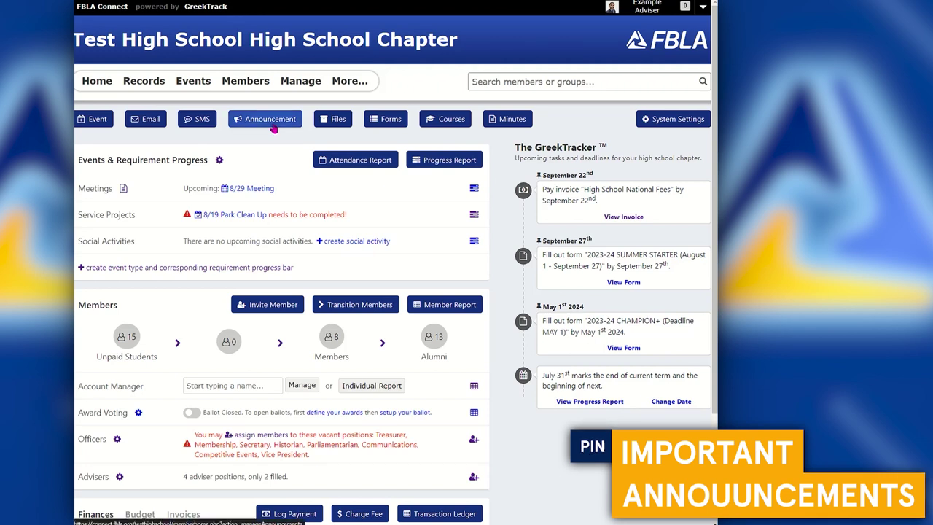
- From Manage Announcements, which lists 'Don't forget to register for the event', start a new announcement
left_click(280, 125)
left_click(280, 123)
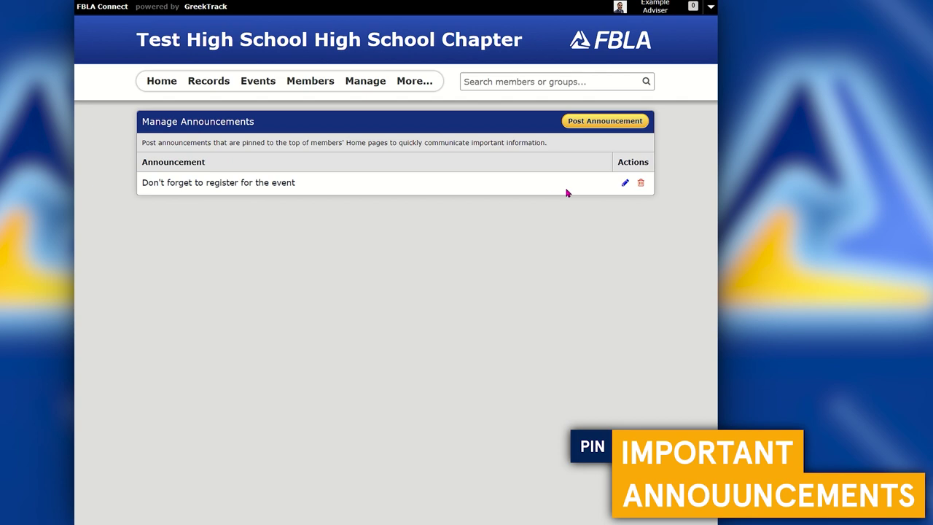
left_click(596, 124)
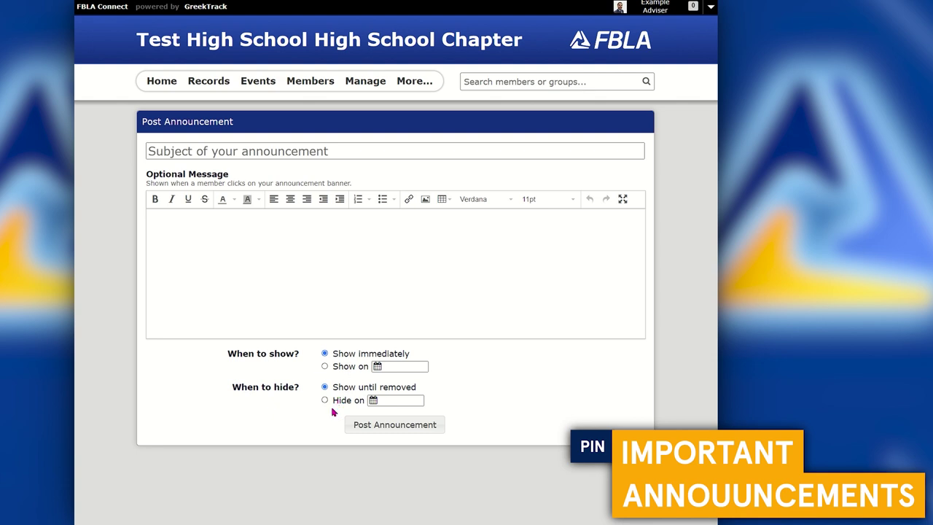
- Schedule the announcement to show on 08/28/2023 and hide on 09/01/2023, then return Home unposted
left_click(384, 367)
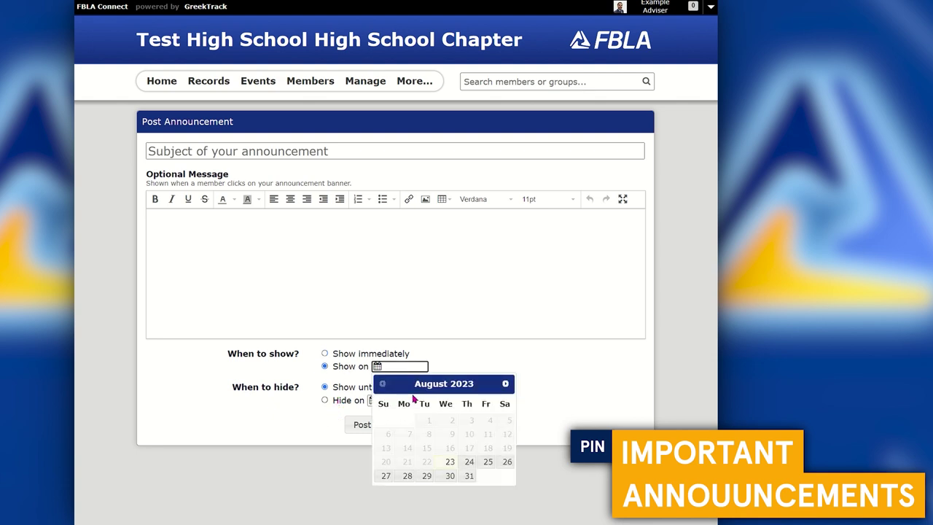
left_click(407, 476)
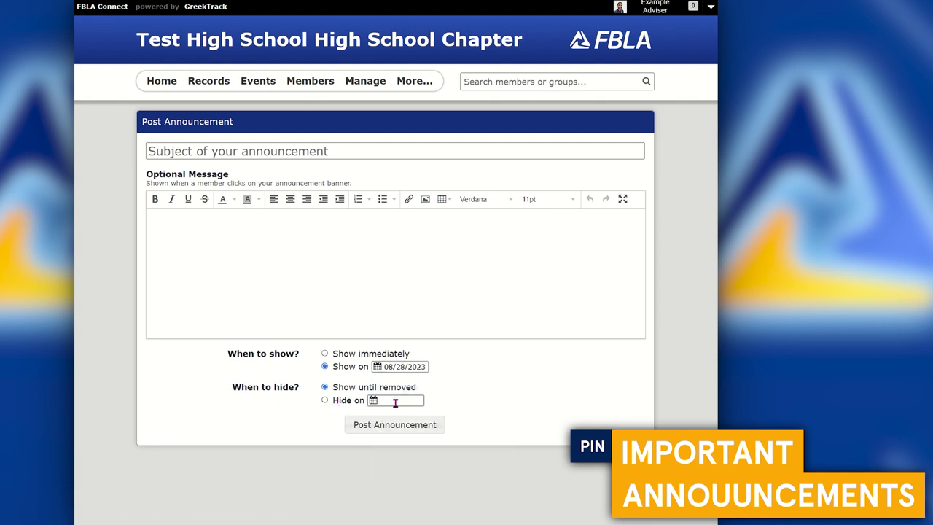
left_click(395, 401)
left_click(501, 417)
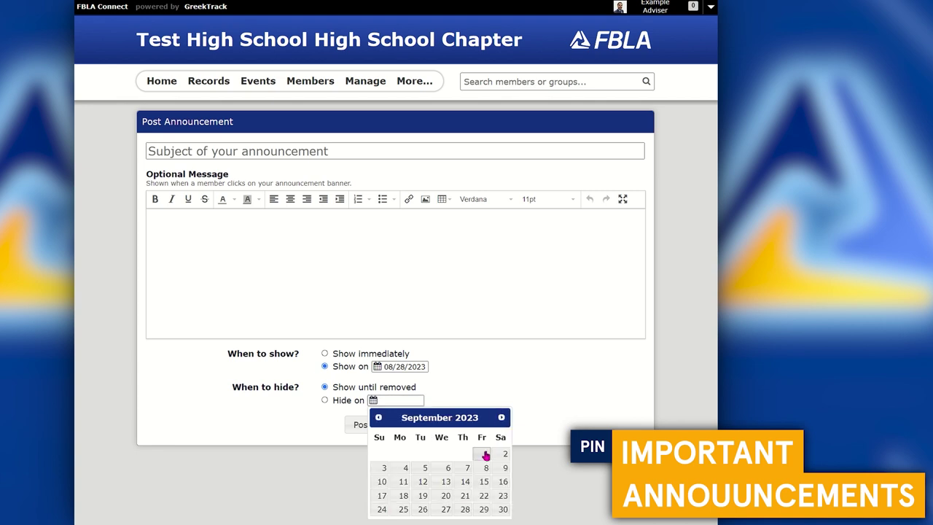
left_click(485, 454)
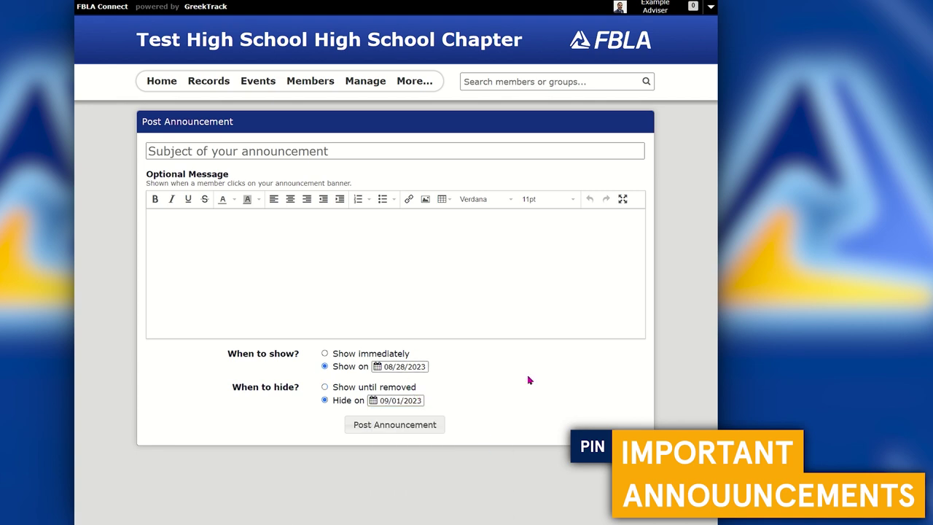
left_click(359, 151)
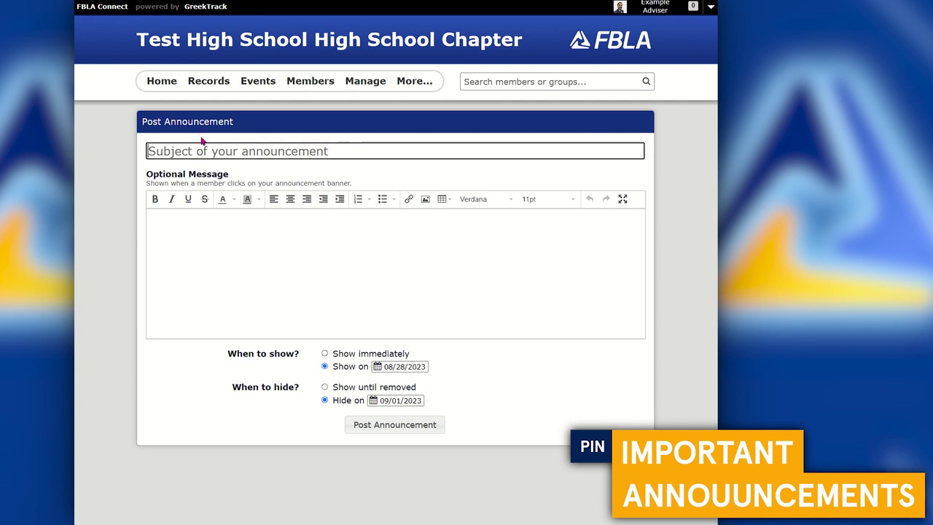
left_click(161, 81)
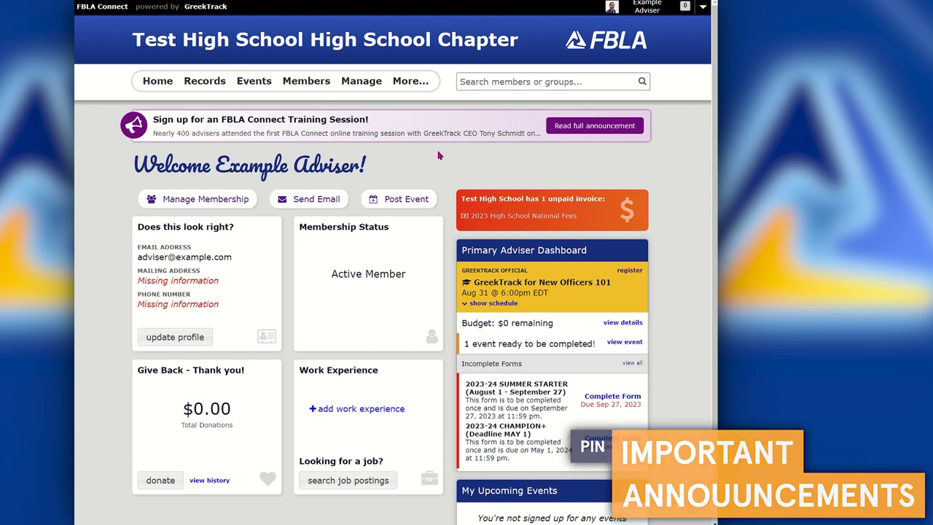
- Open the chapter Files page, showing the Officer and Advisers folder, via Manage > Officer Dashboard
left_click(374, 87)
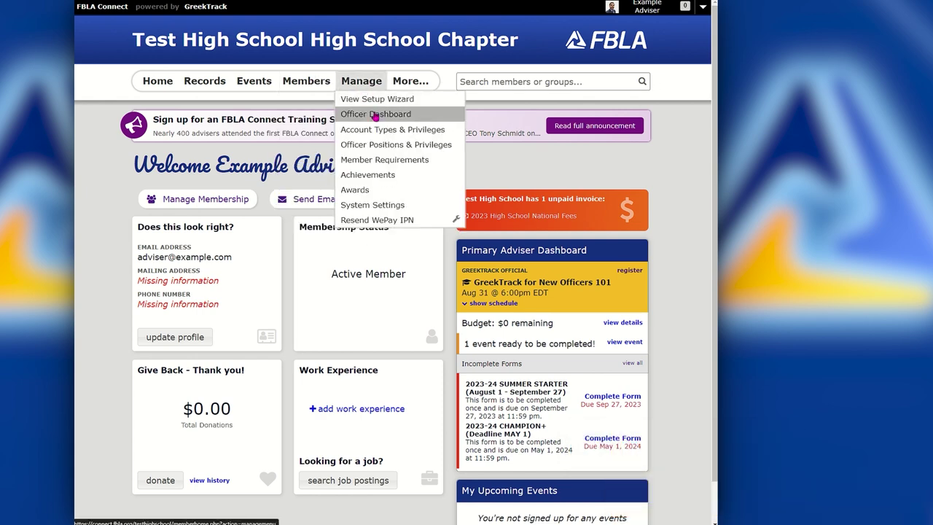
left_click(374, 114)
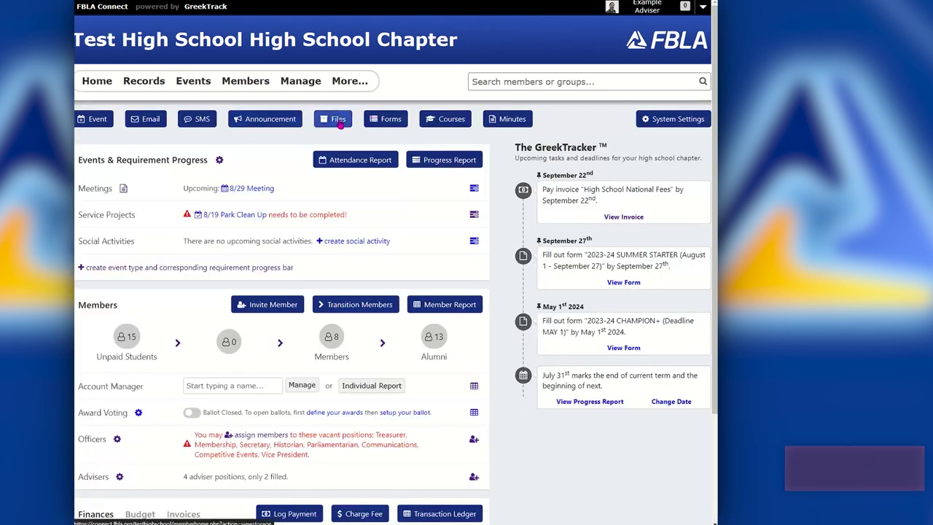
left_click(339, 123)
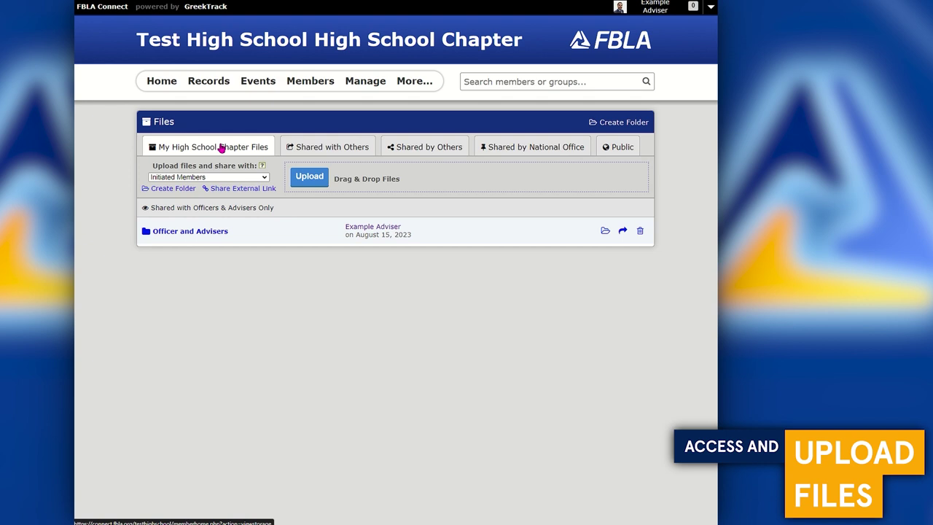
- Share uploaded files with Officers & Advisers Only and cancel the external link dialog
left_click(252, 177)
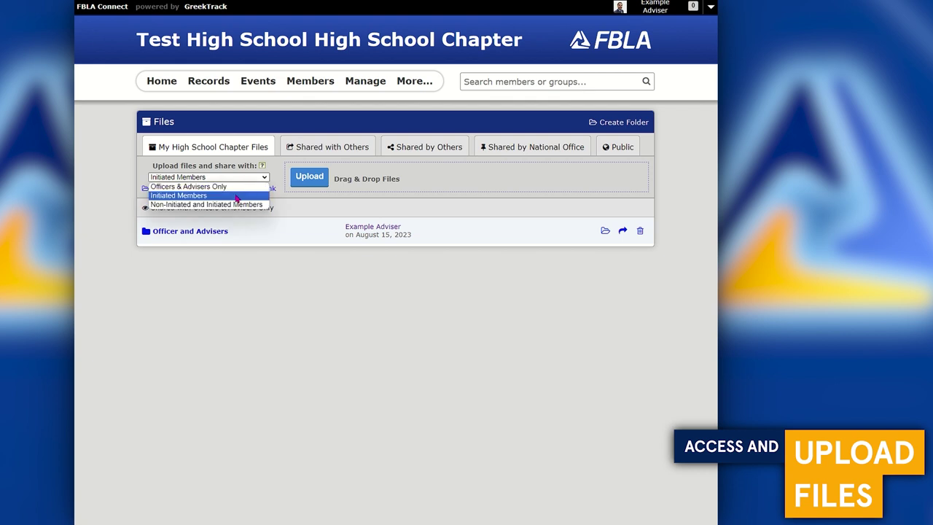
left_click(232, 187)
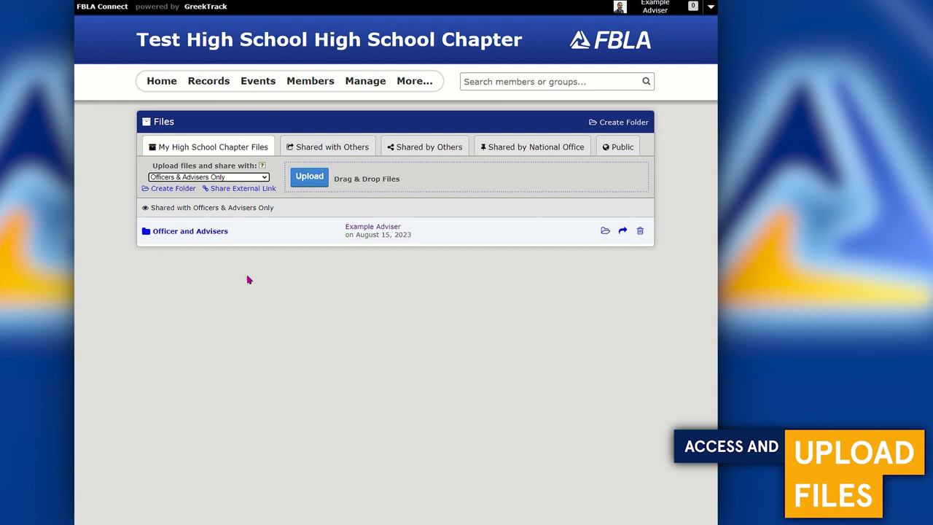
left_click(232, 190)
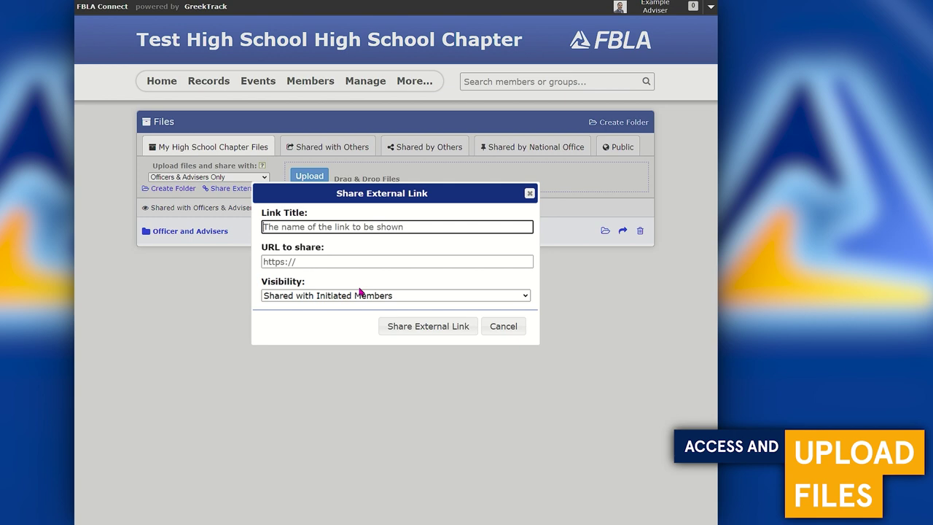
left_click(500, 327)
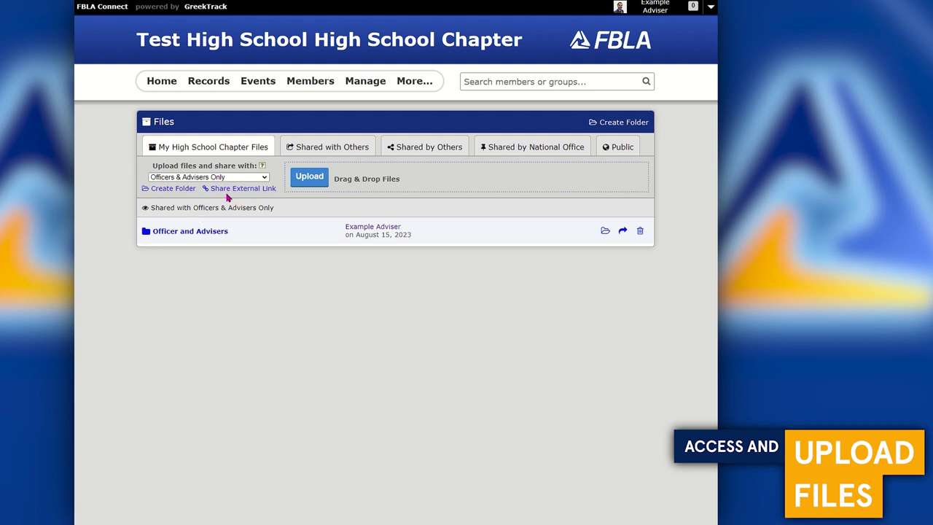
- Browse the Shared by National Office files, from officer folders down to public quick guides
left_click(542, 154)
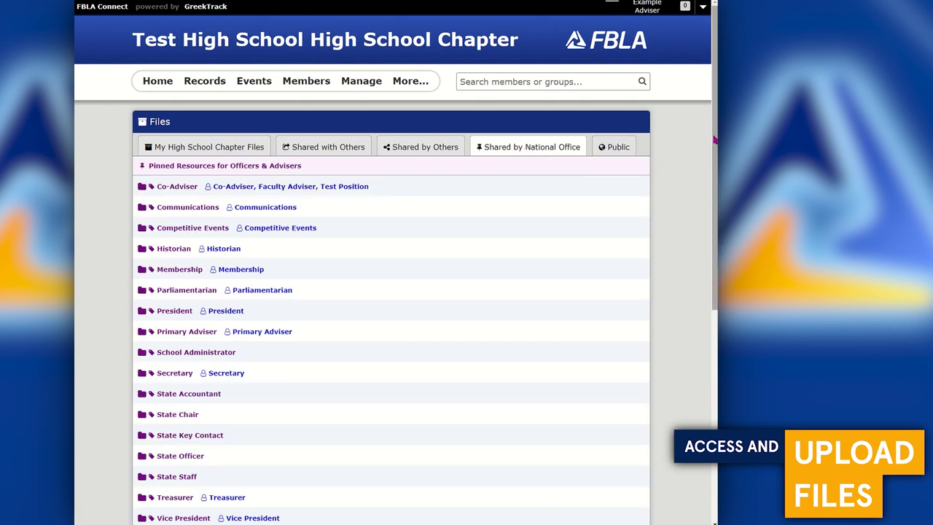
left_click_drag(715, 139, 703, 201)
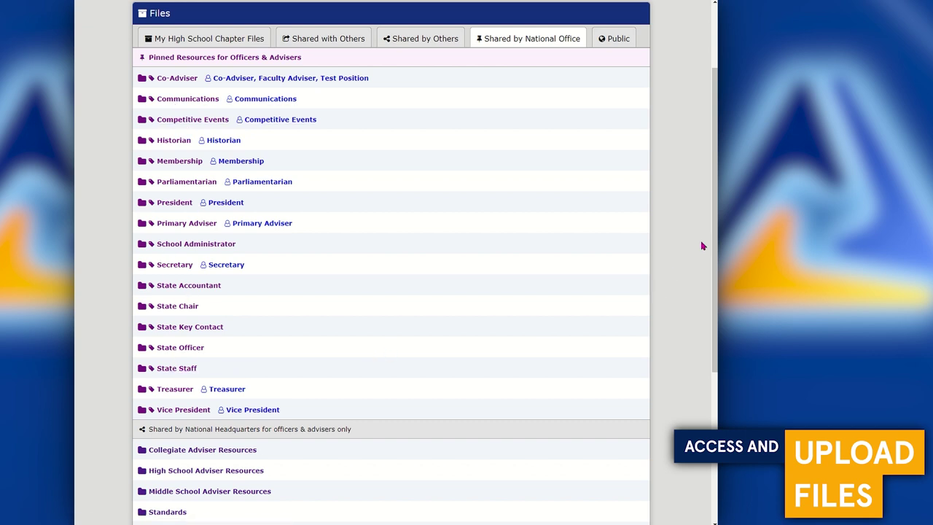
left_click_drag(714, 242, 684, 375)
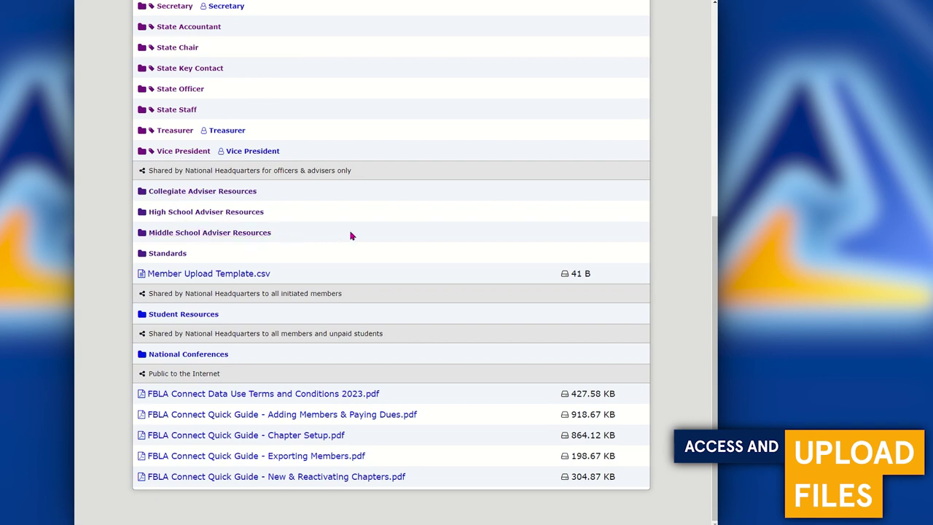
scroll(684, 341, "up", 4)
scroll(684, 341, "up", 1)
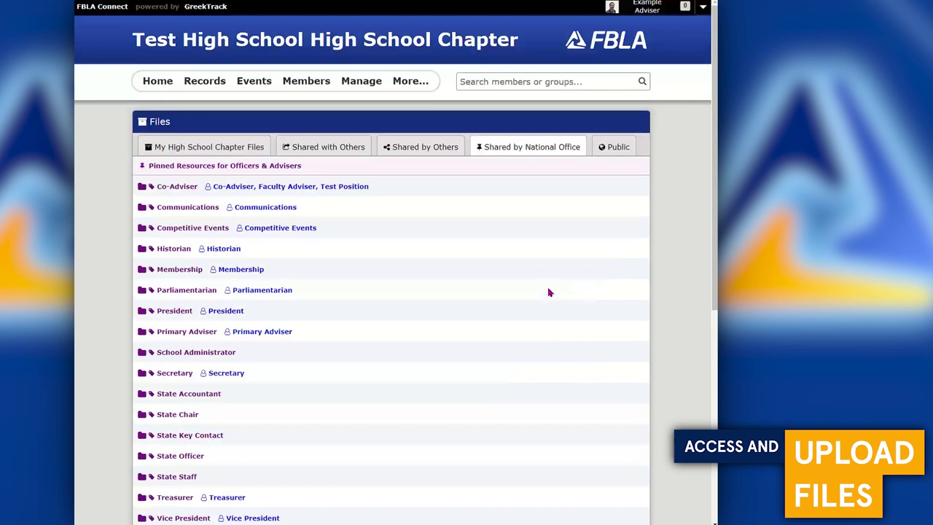
left_click(361, 81)
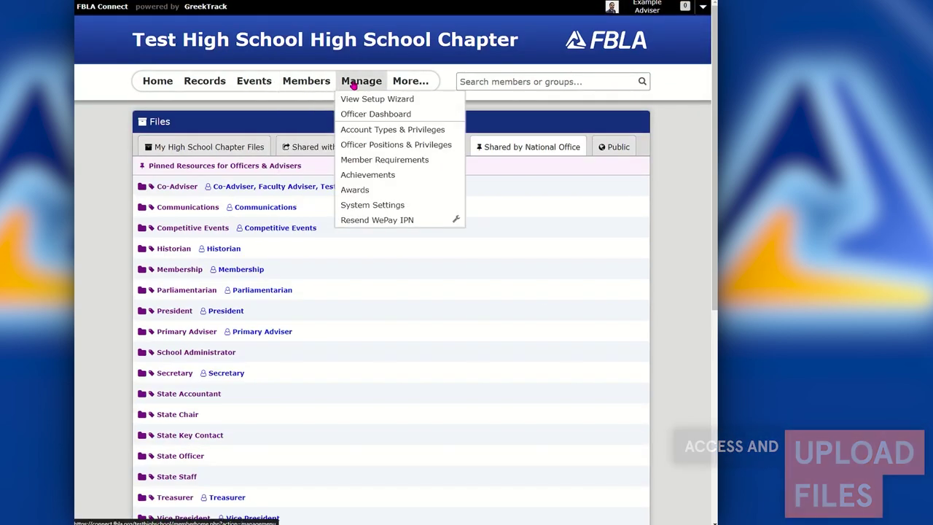
- Open Manage Forms, listing the existing Test Form, and start creating a new form
left_click(360, 114)
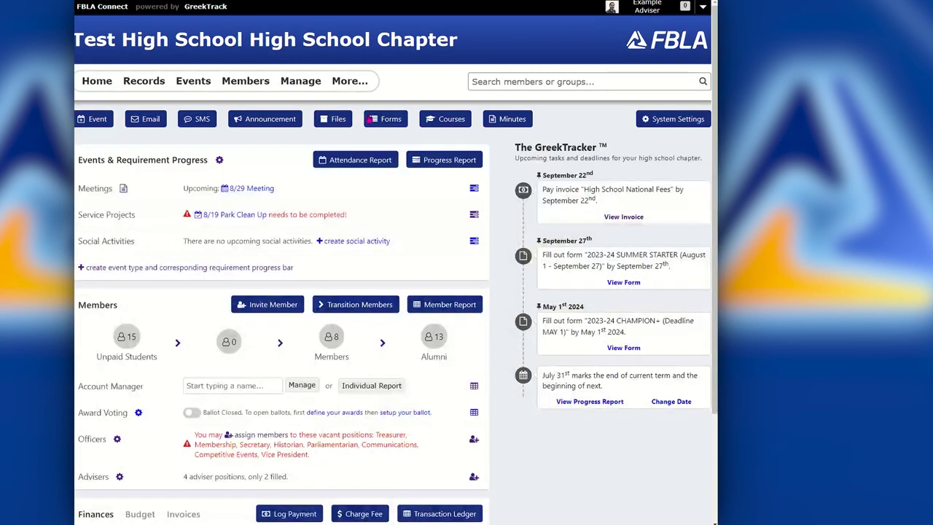
left_click(388, 124)
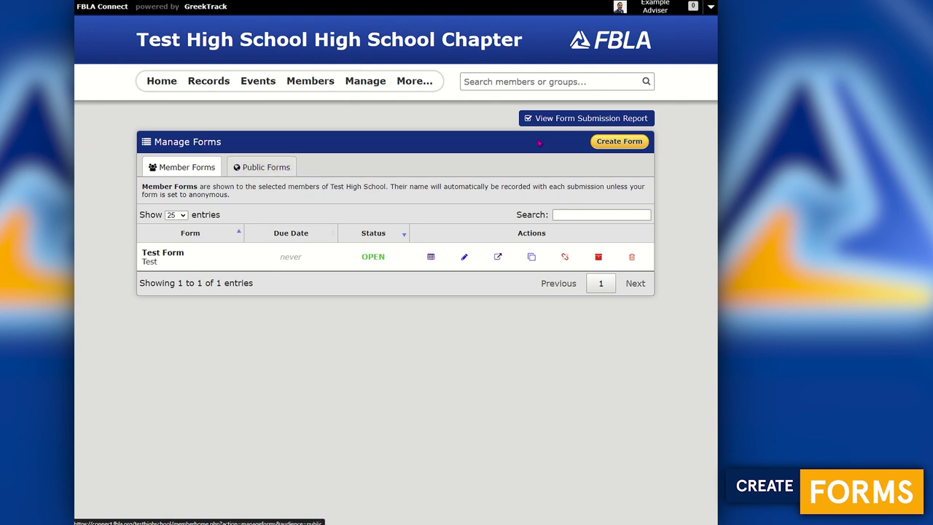
left_click(623, 148)
- Limit the form's audience to Officers and make it due once on 08/31/2023
scroll(593, 212, "up", 3)
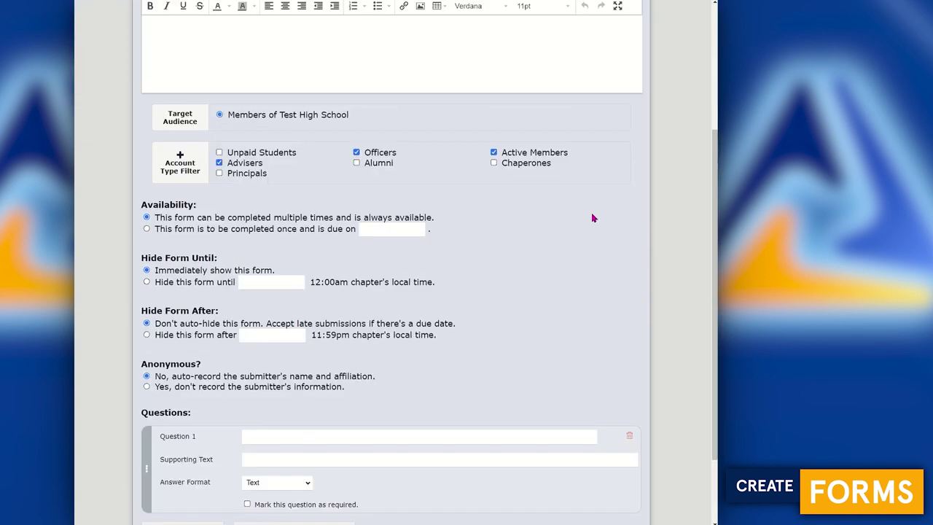
scroll(515, 195, "down", 1)
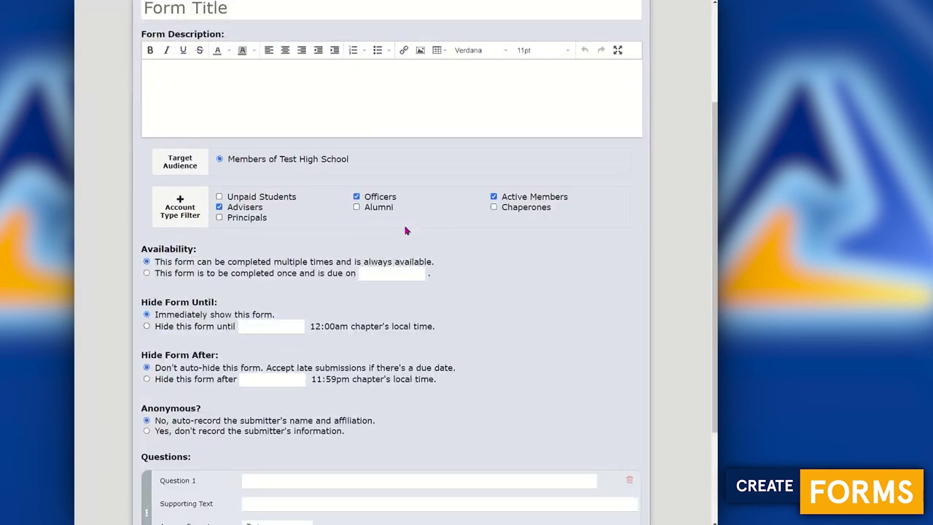
left_click(520, 197)
left_click(252, 209)
scroll(271, 309, "down", 1)
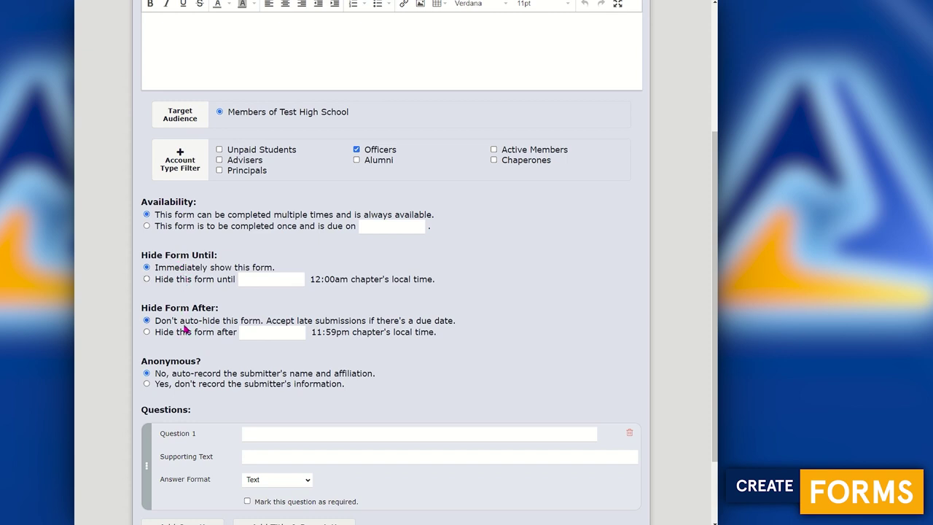
left_click(333, 227)
left_click(371, 227)
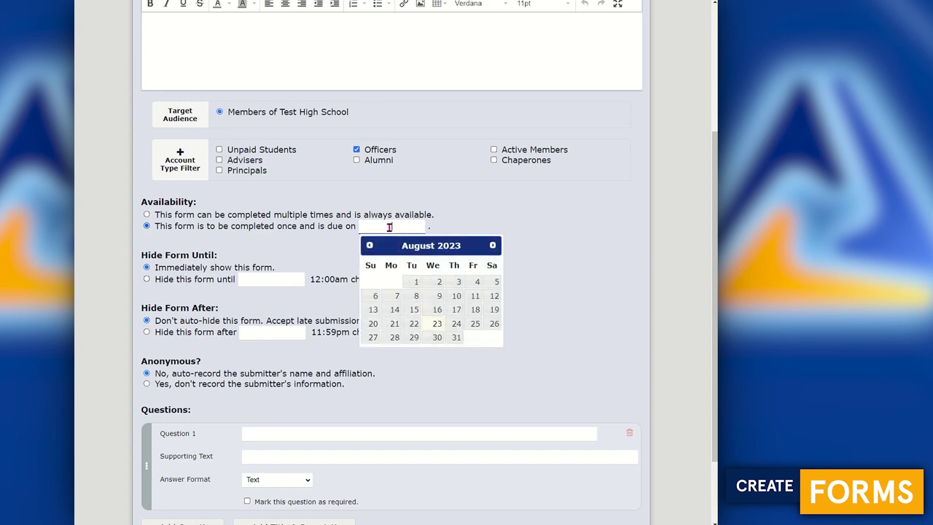
left_click(456, 338)
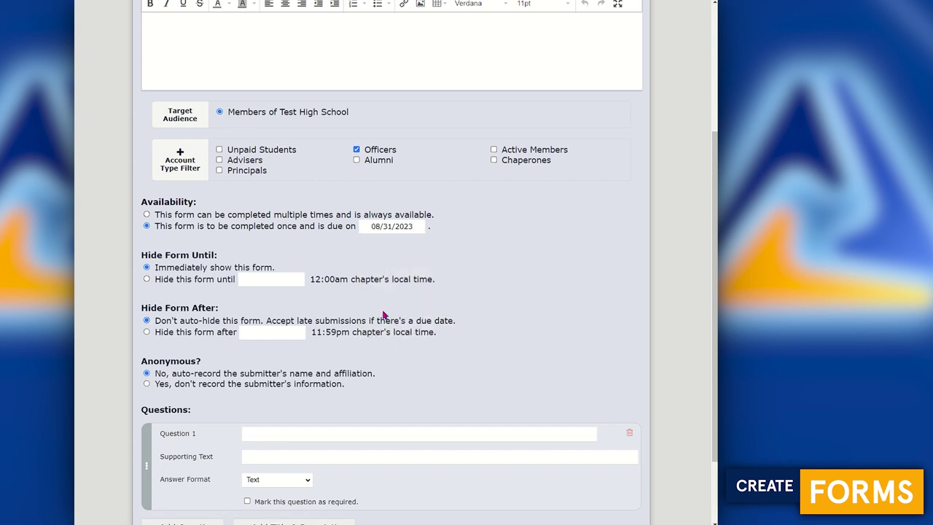
- Set the form to hide automatically after 08/31/2023
left_click_drag(167, 271, 298, 272)
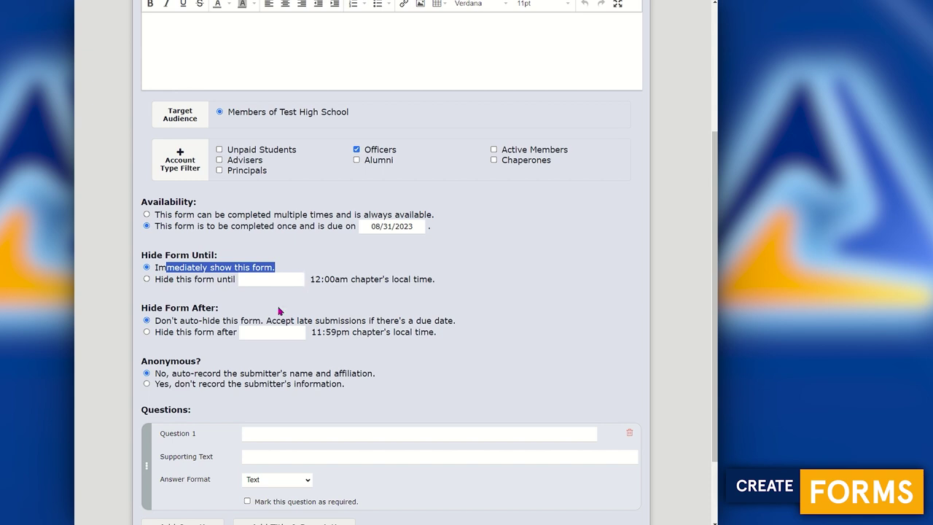
left_click(166, 311)
left_click_drag(176, 324, 456, 327)
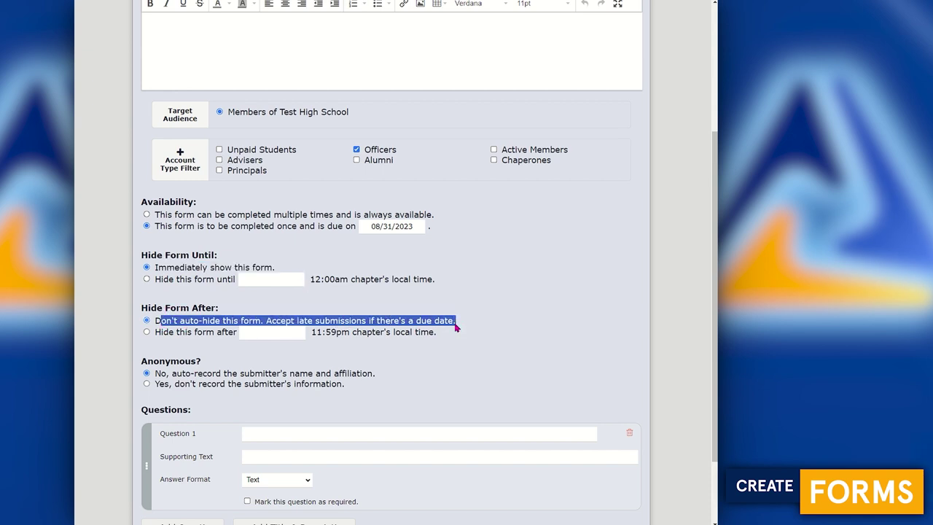
left_click(441, 324)
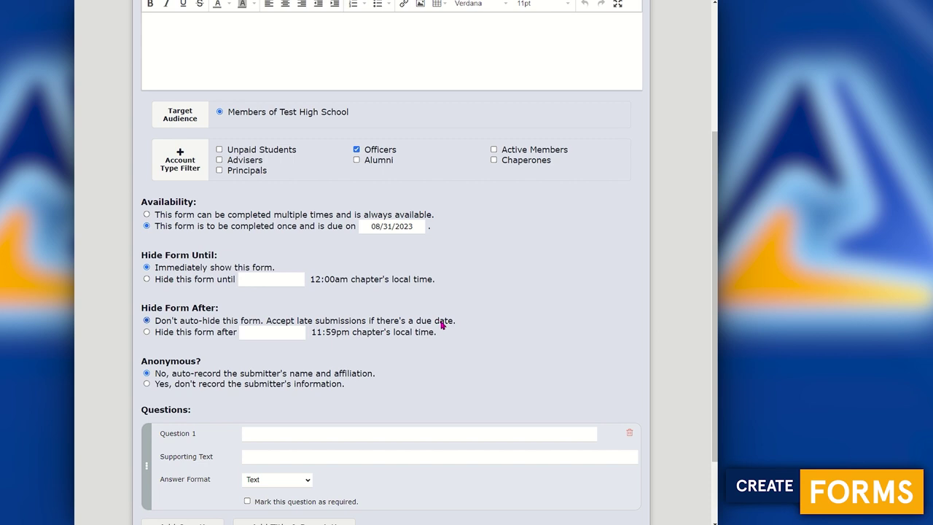
left_click(254, 334)
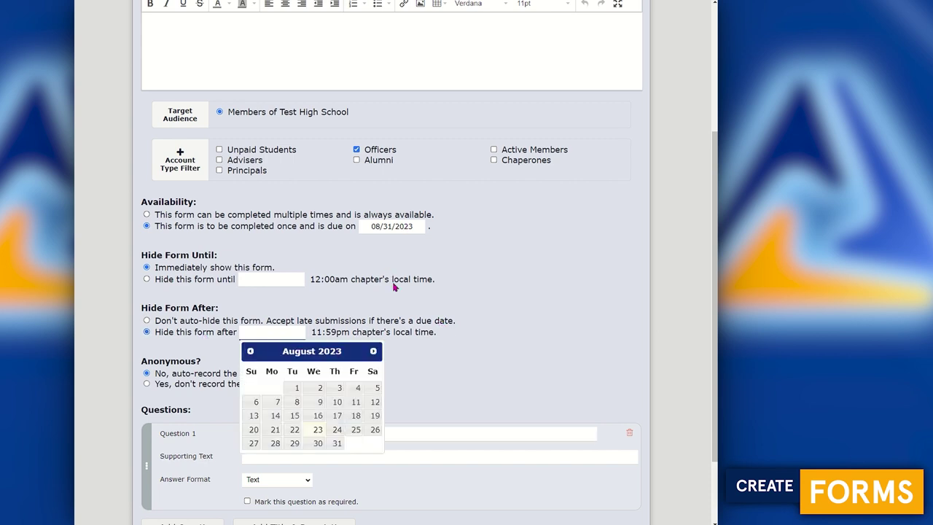
left_click(337, 443)
scroll(478, 385, "down", 2)
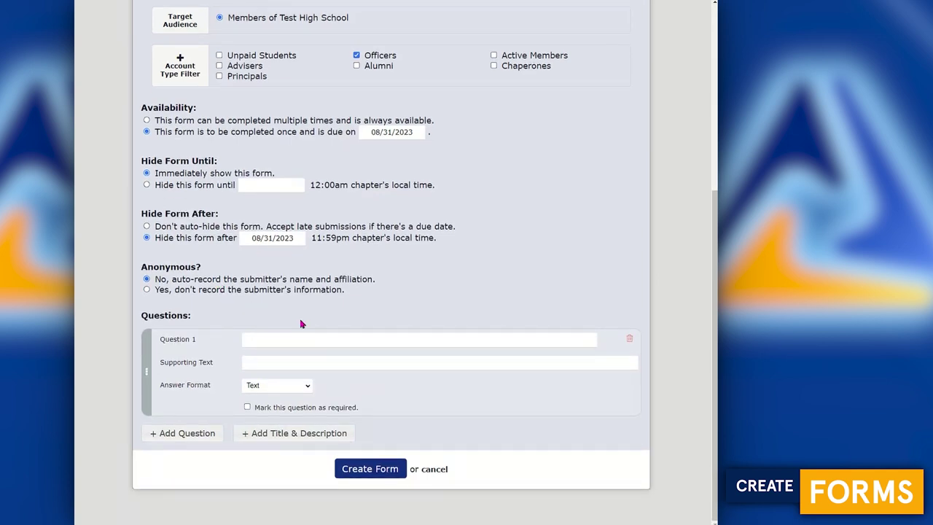
- Add a second question and set Question 1's answer format to File Upload
left_click(198, 440)
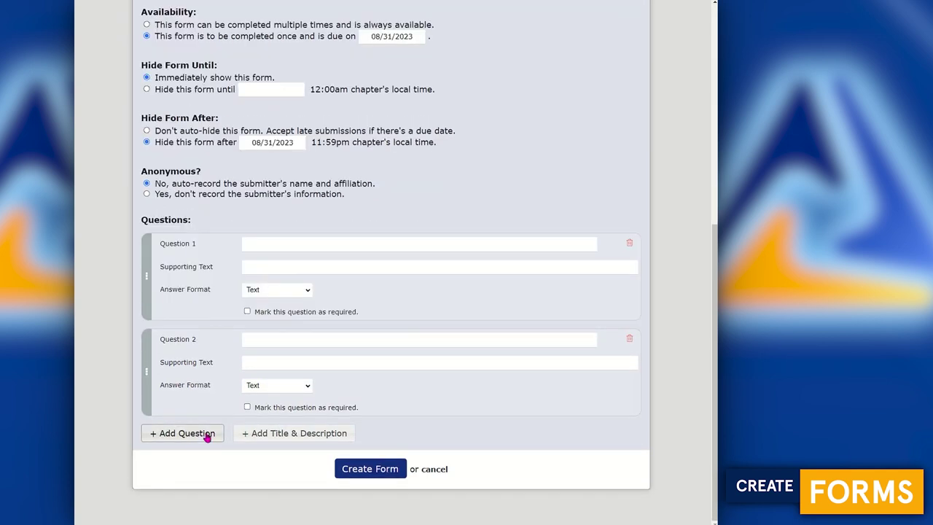
left_click(303, 292)
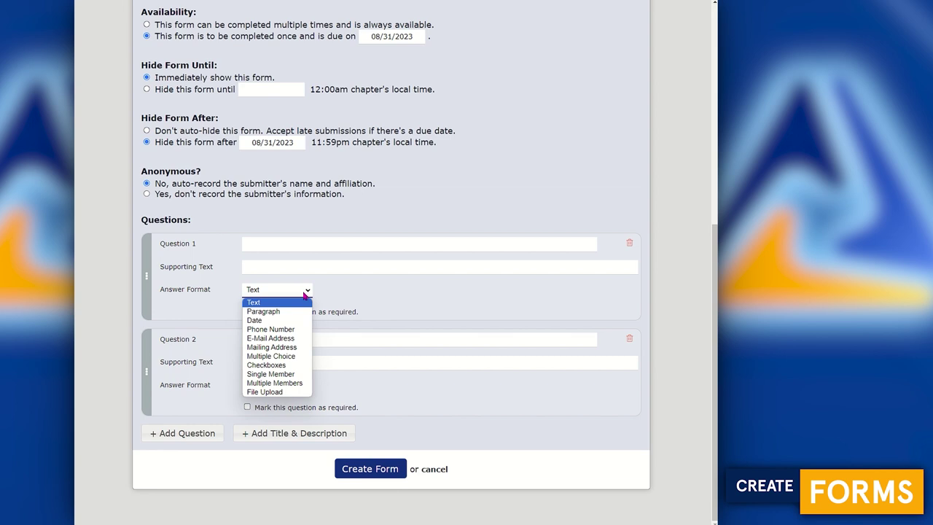
left_click(304, 293)
key("Down")
key("Down")
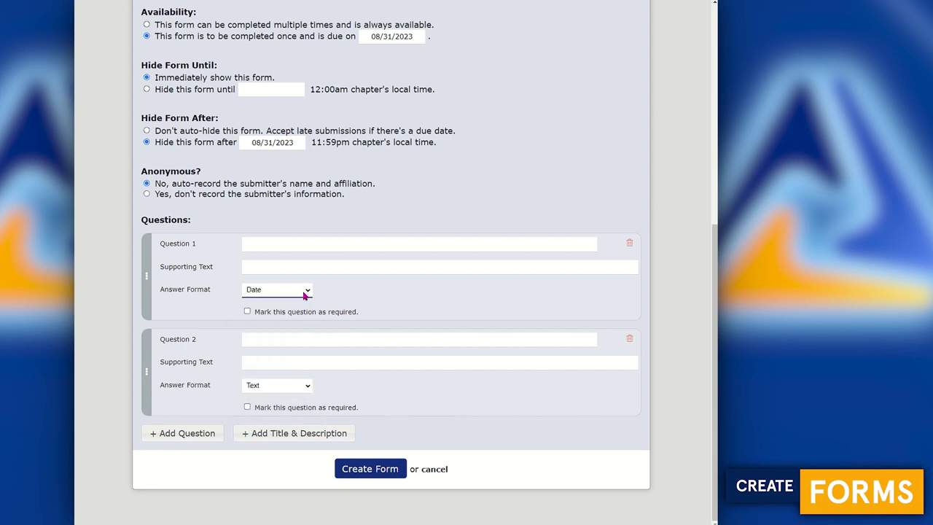
key("Down")
key("Down")
key("Down")
key("Down")
key("Down")
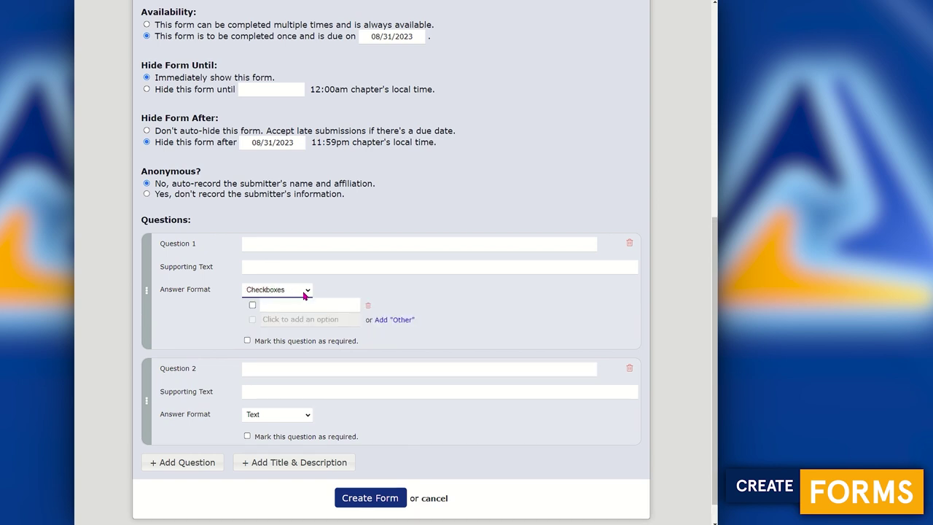
key("Down")
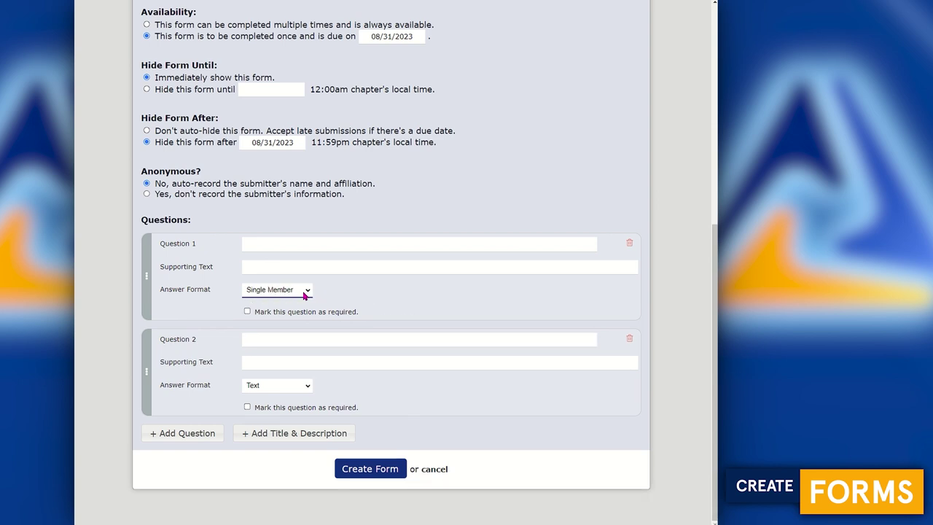
key("Down")
key("Down")
left_click(304, 292)
left_click(310, 293)
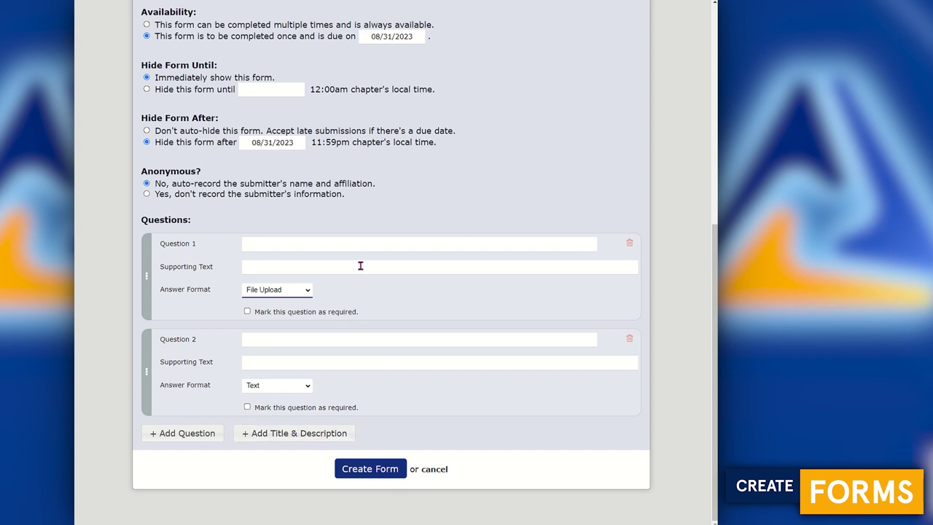
- Add a title-and-description section and a third question, moving Question 3 above the section
left_click(292, 434)
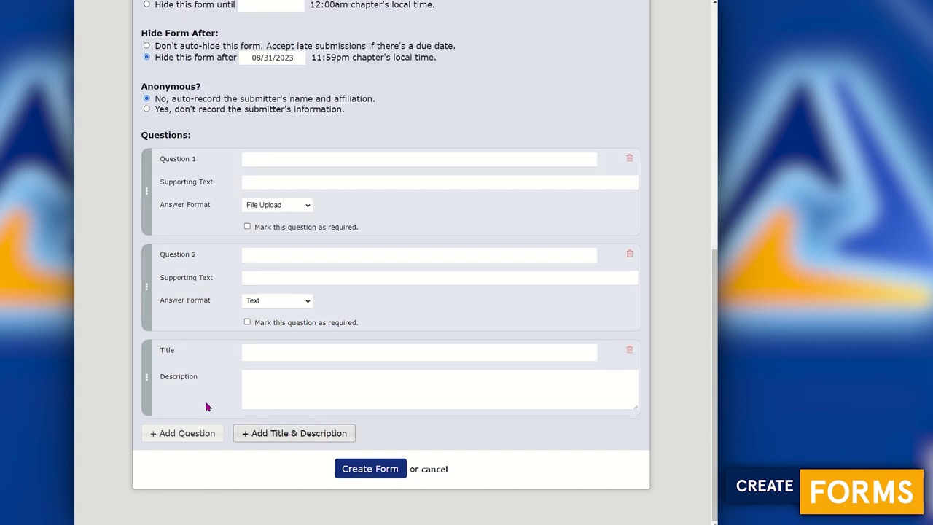
left_click(190, 437)
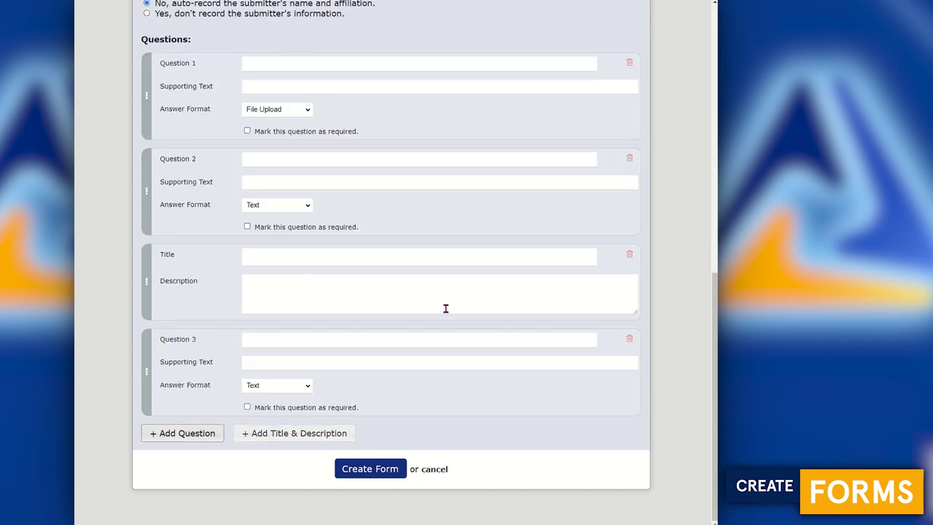
left_click_drag(151, 353, 151, 182)
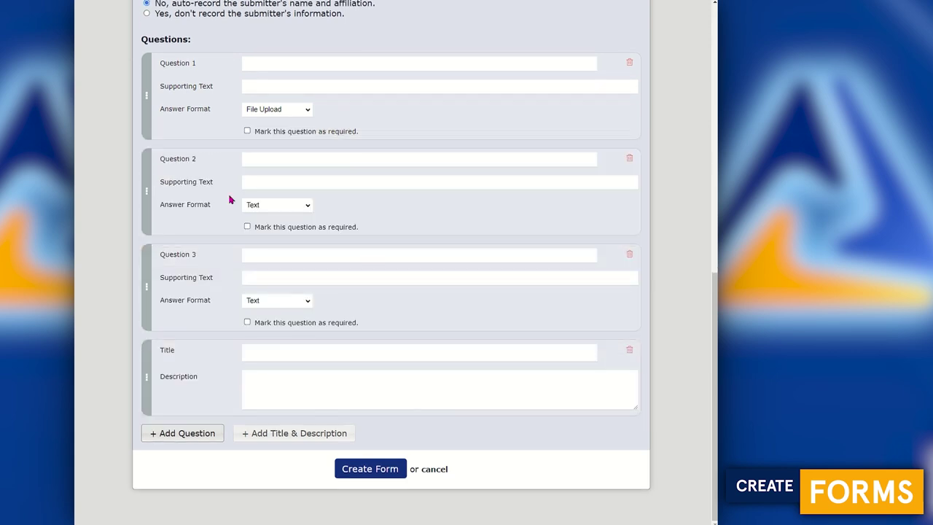
scroll(464, 419, "up", 5)
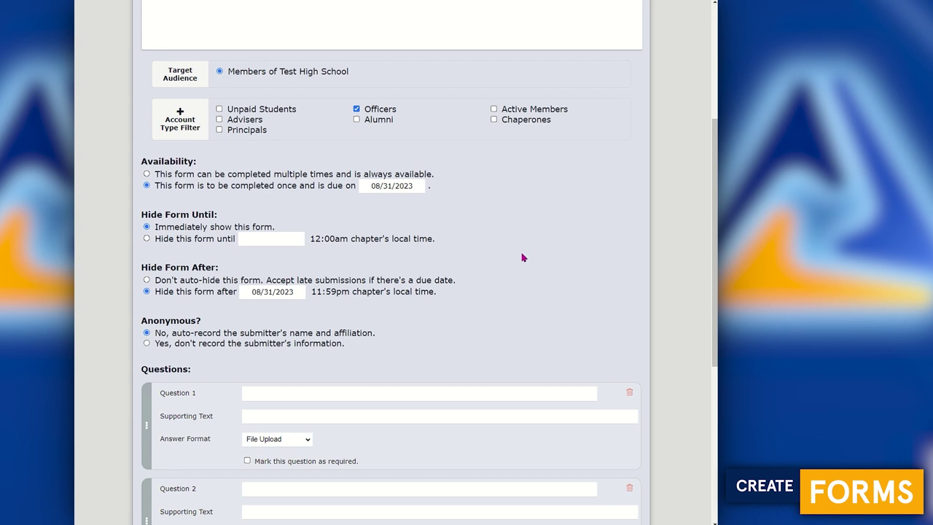
- Leave the untitled officer form and go to Officer Dashboard via More... > Manage
scroll(529, 297, "up", 5)
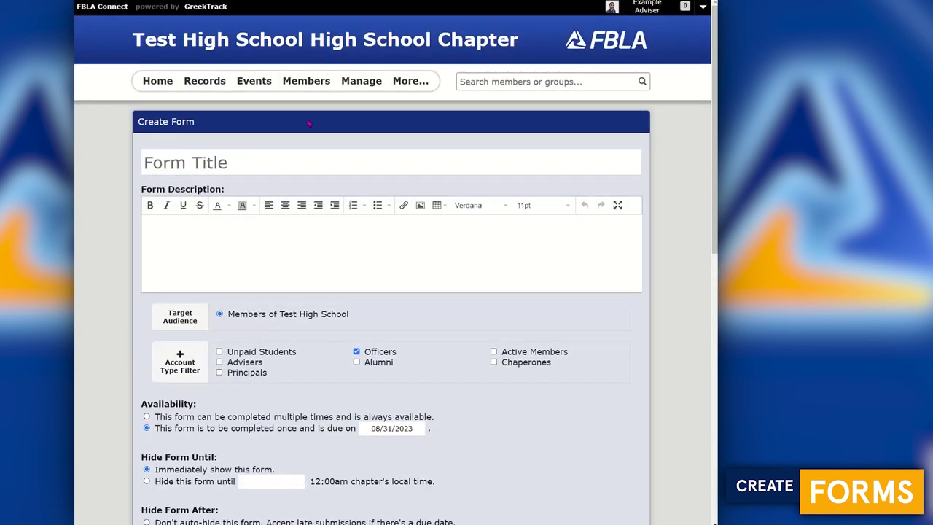
left_click(419, 86)
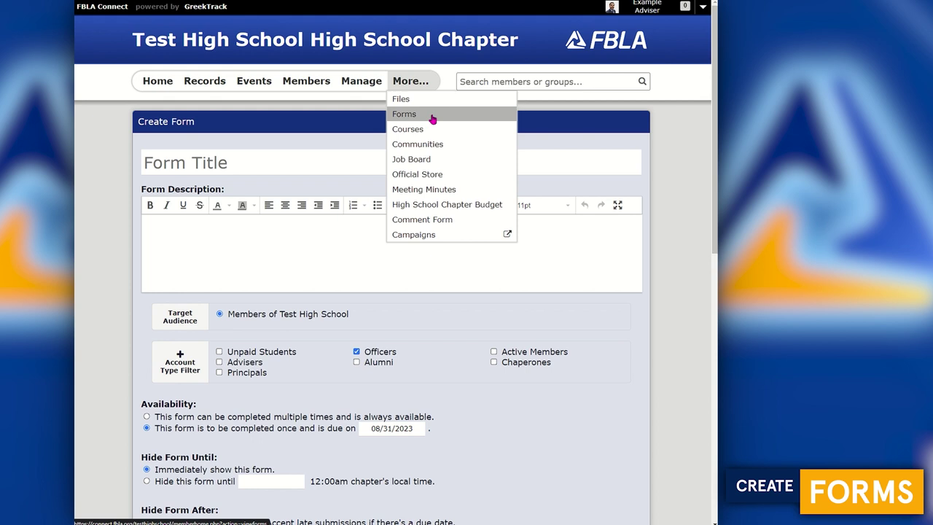
left_click(361, 80)
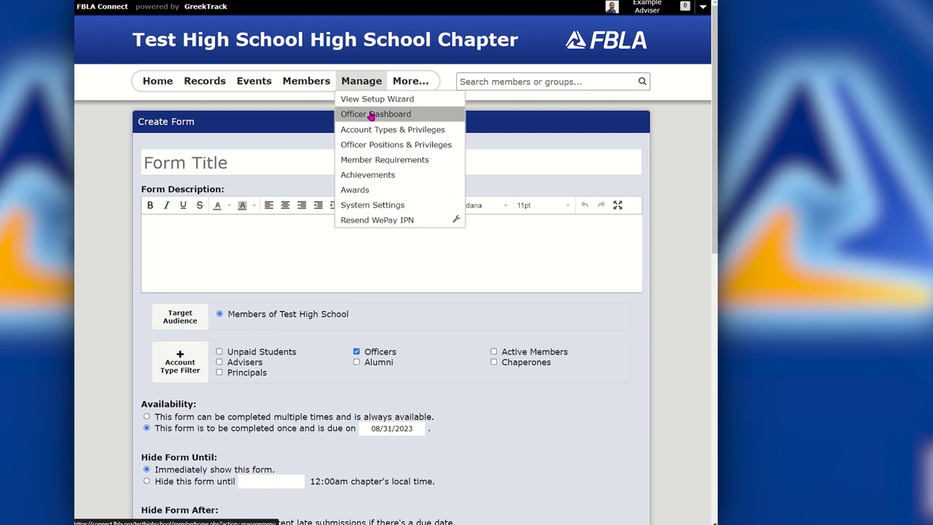
left_click(371, 116)
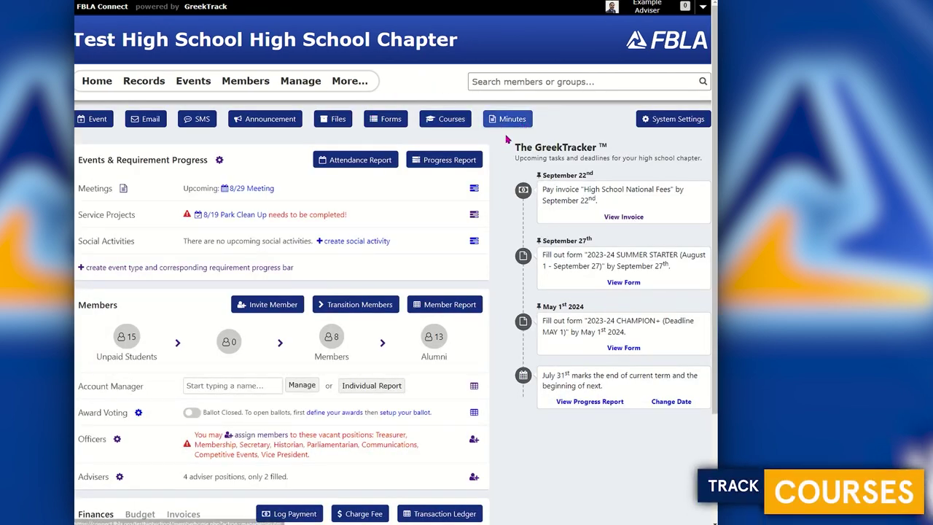
left_click(451, 122)
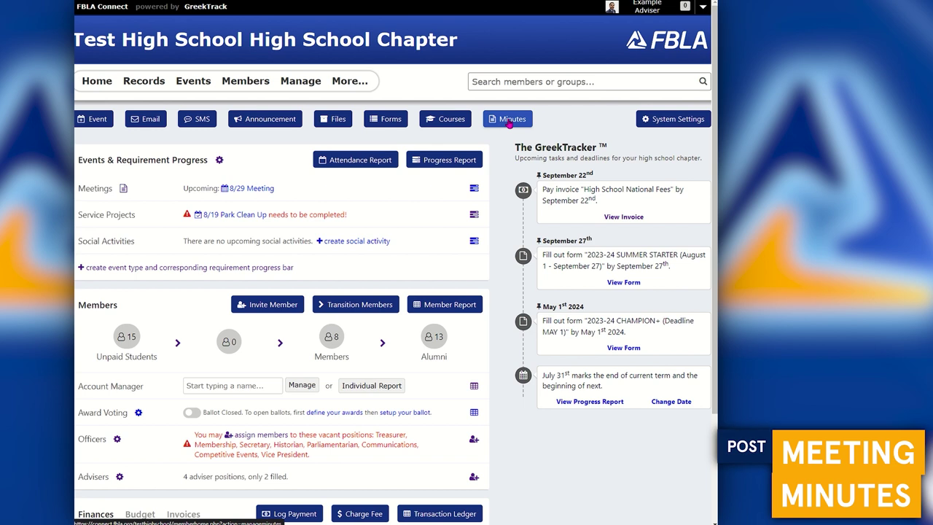
left_click(509, 121)
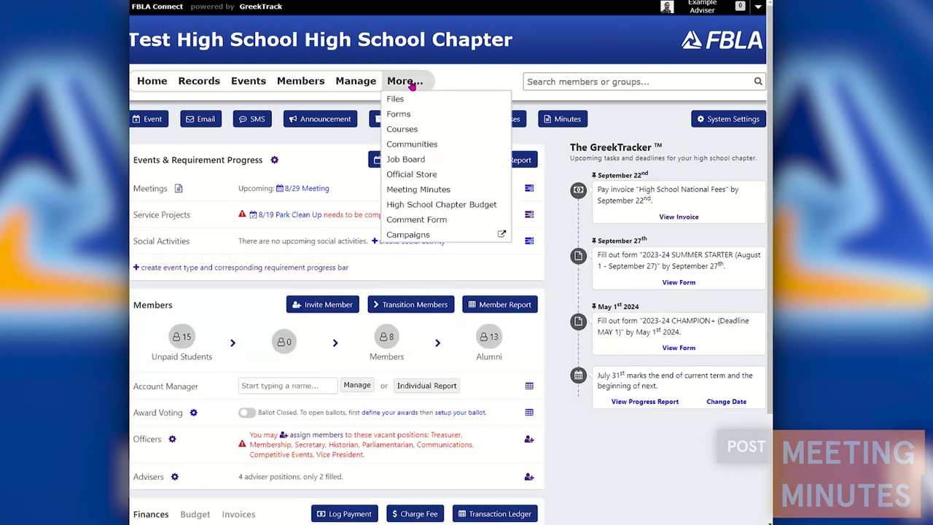
mouse_move(357, 82)
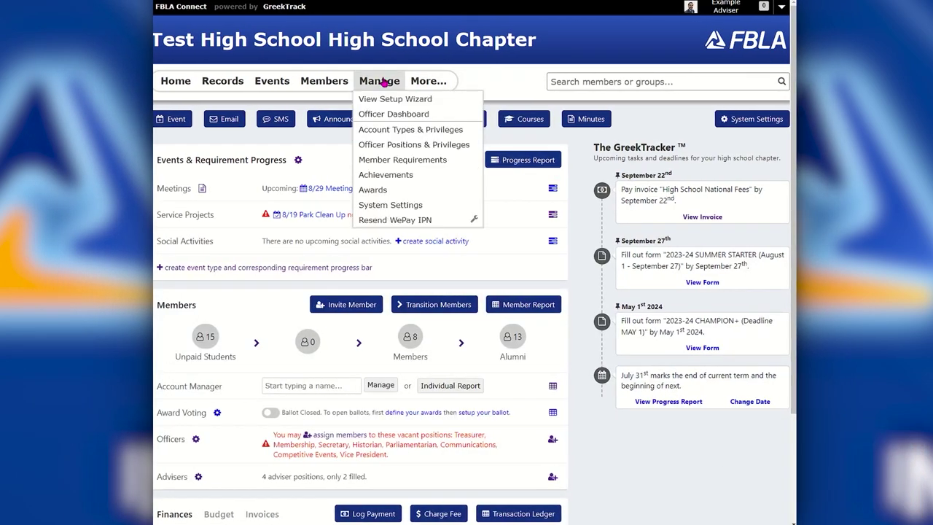